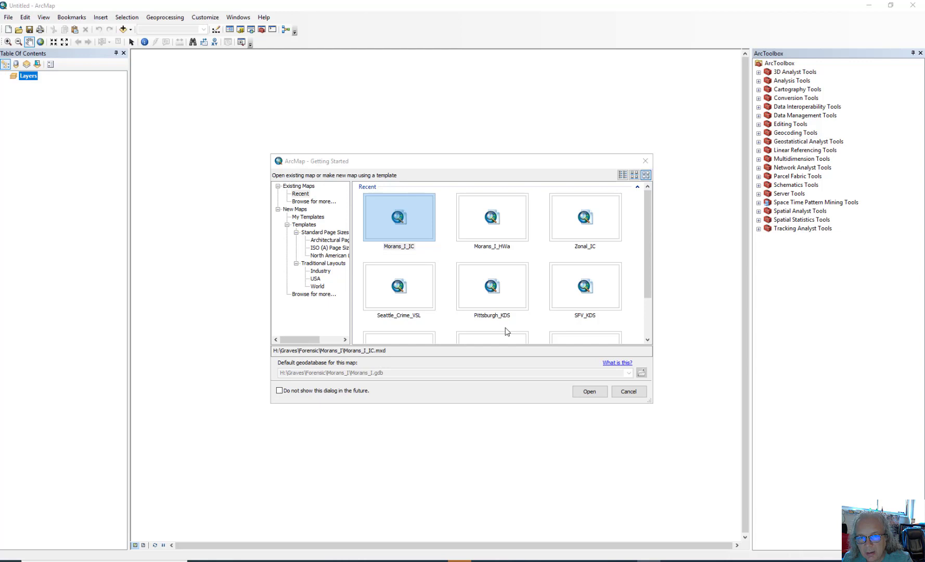
Step: Skip Getting Started and open Morans_I_IC from Geog Share (H:) > Forensic > Morans_I
left_click(640, 399)
left_click(630, 392)
left_click(9, 18)
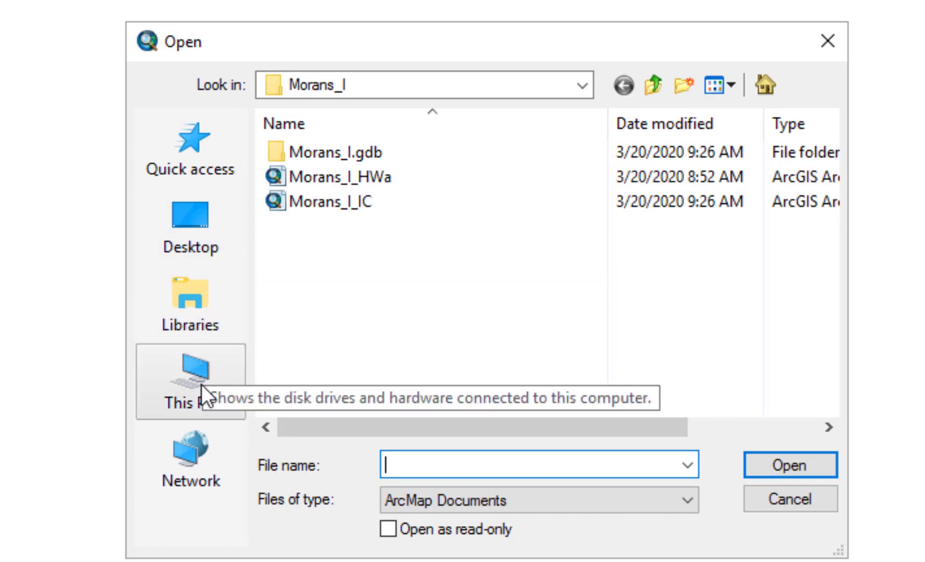
left_click(200, 383)
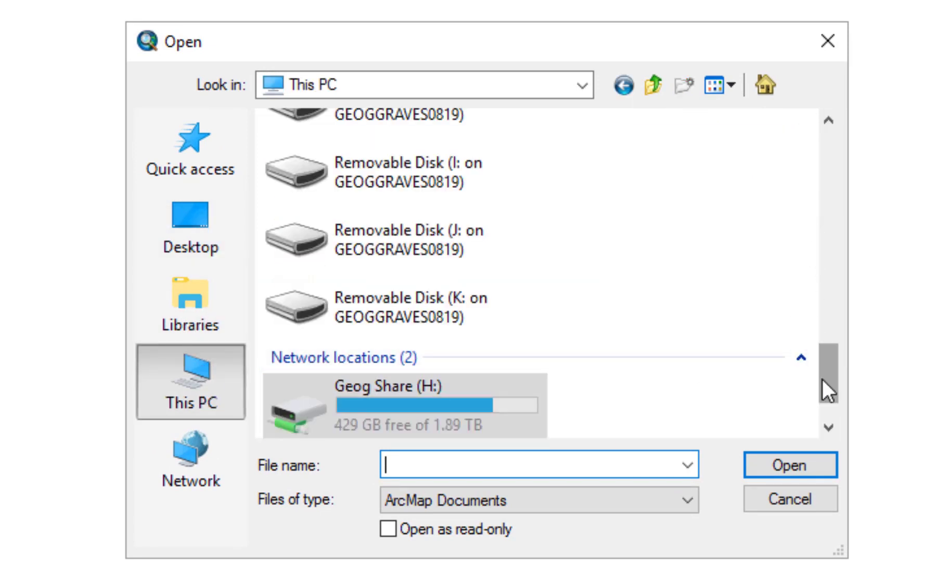
left_click_drag(822, 379, 829, 414)
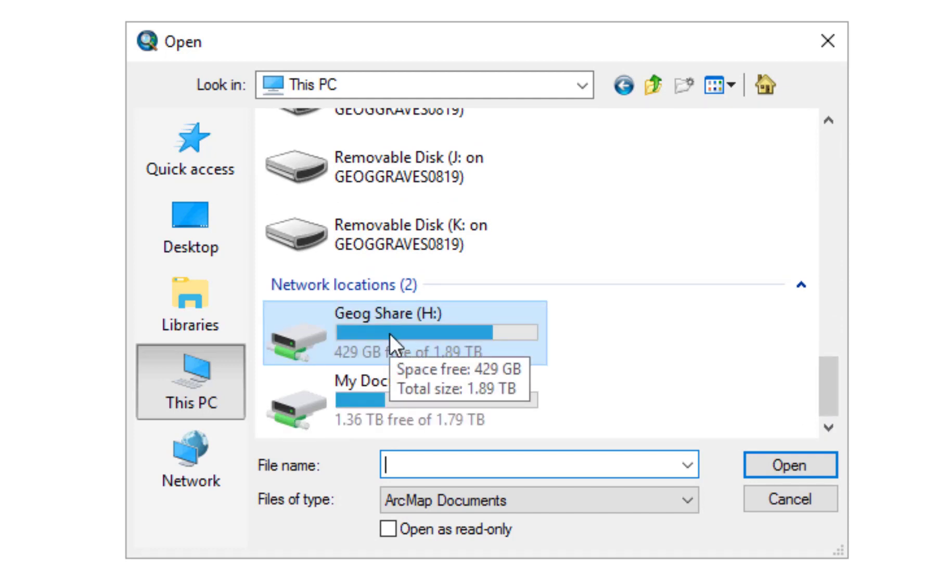
double_click(389, 333)
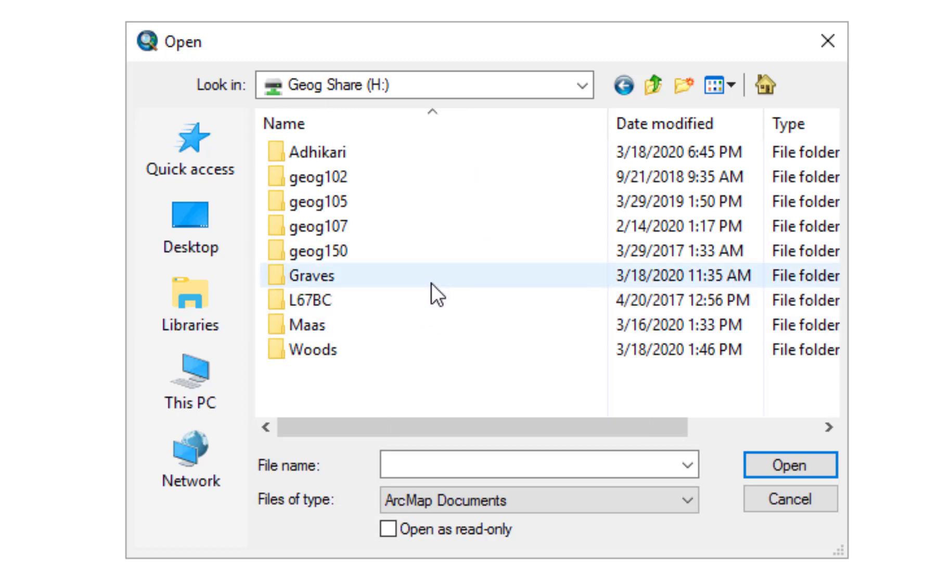
double_click(341, 284)
double_click(336, 156)
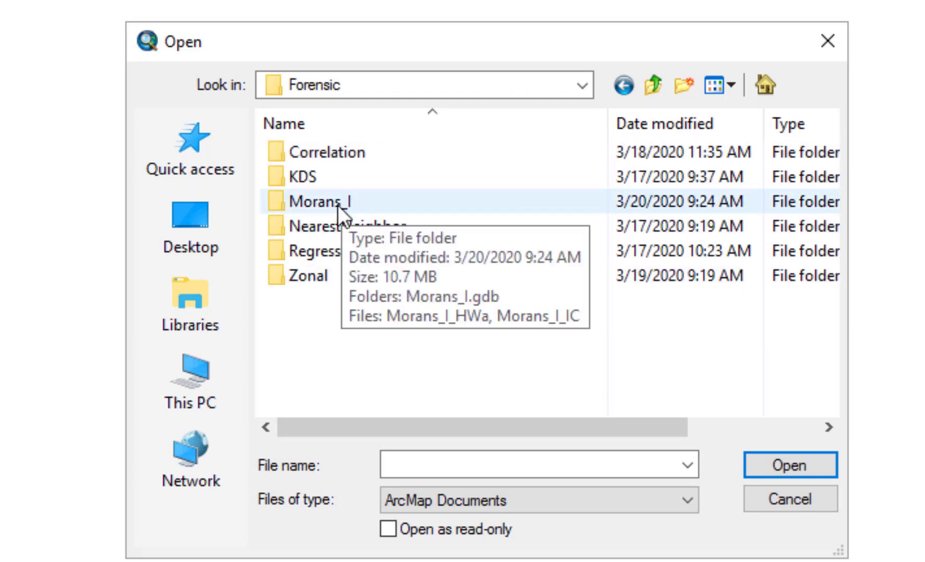
double_click(337, 205)
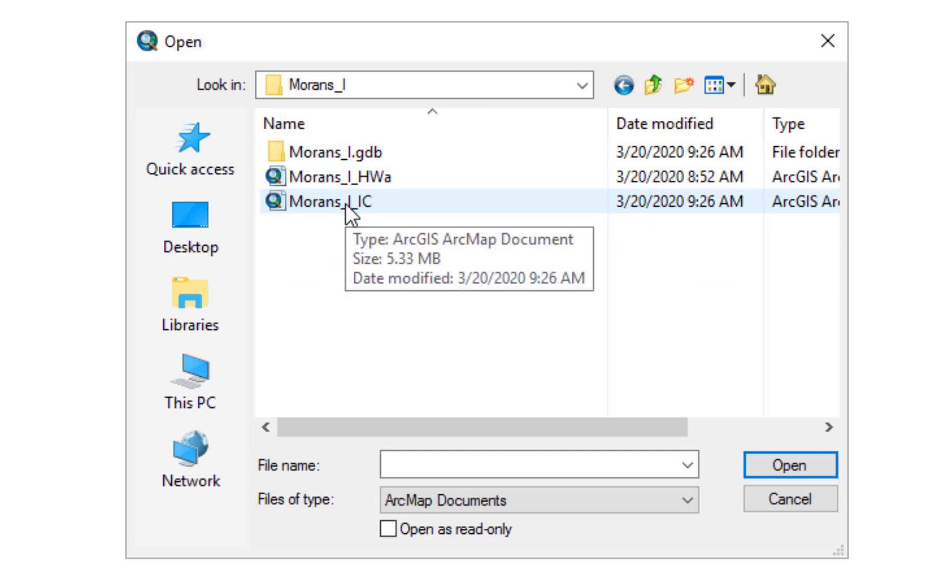
double_click(393, 210)
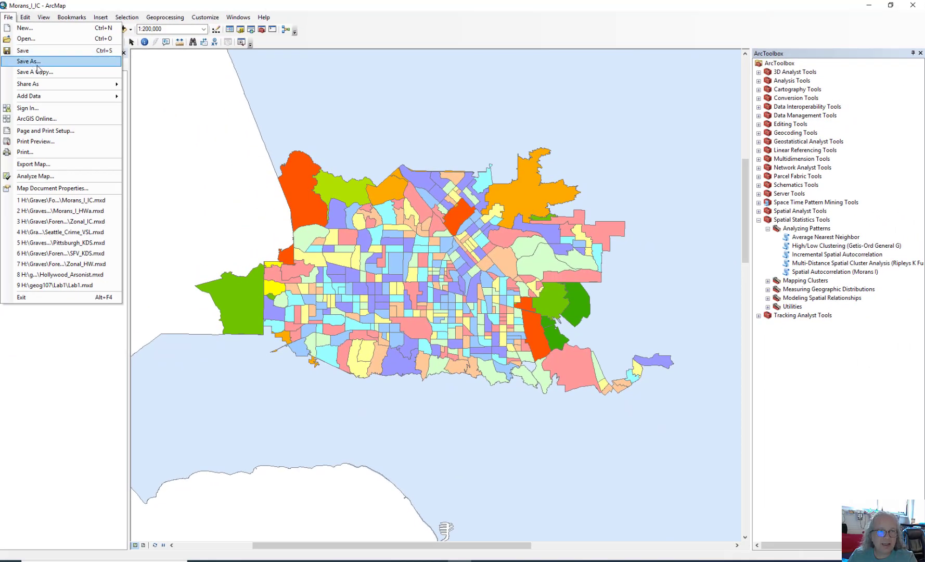
Step: Save a copy to the Desktop as Morans_I_IC with the user's name suffixed to the file name
left_click(37, 63)
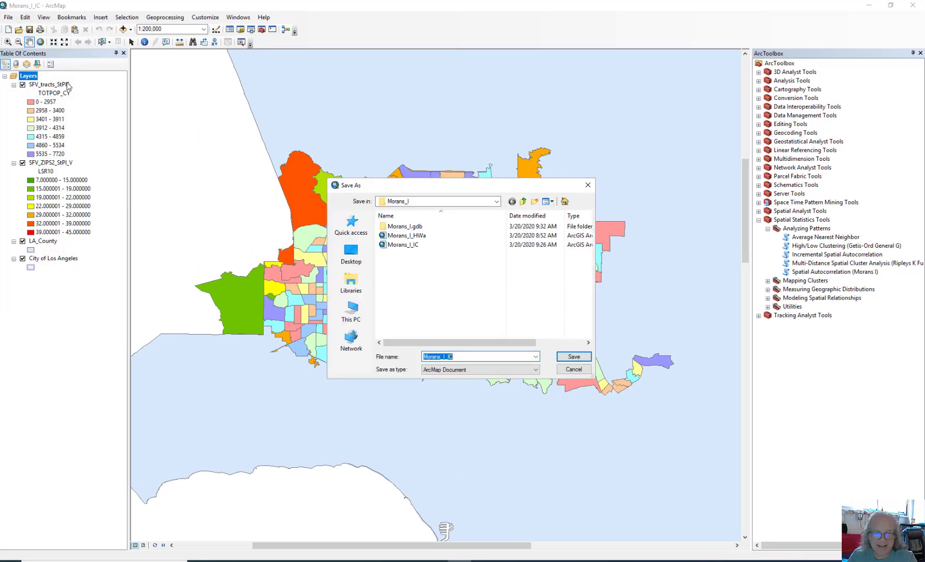
left_click(355, 262)
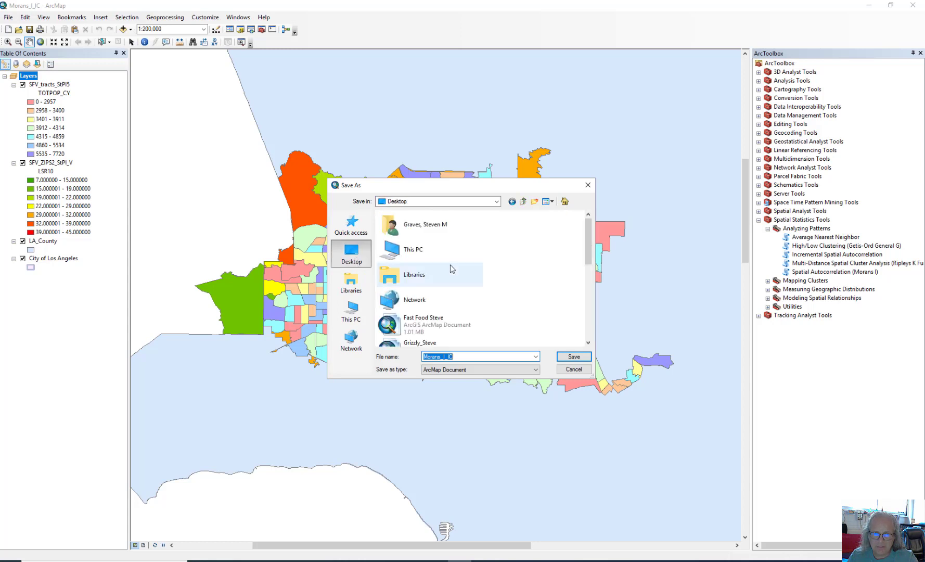
left_click_drag(589, 260, 590, 330)
scroll(590, 330, "up", 10)
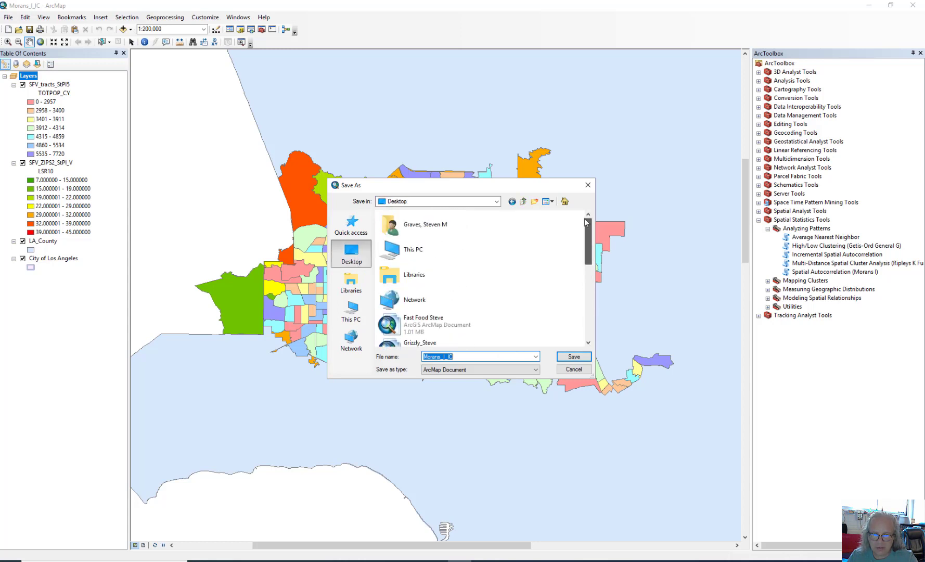
left_click(475, 357)
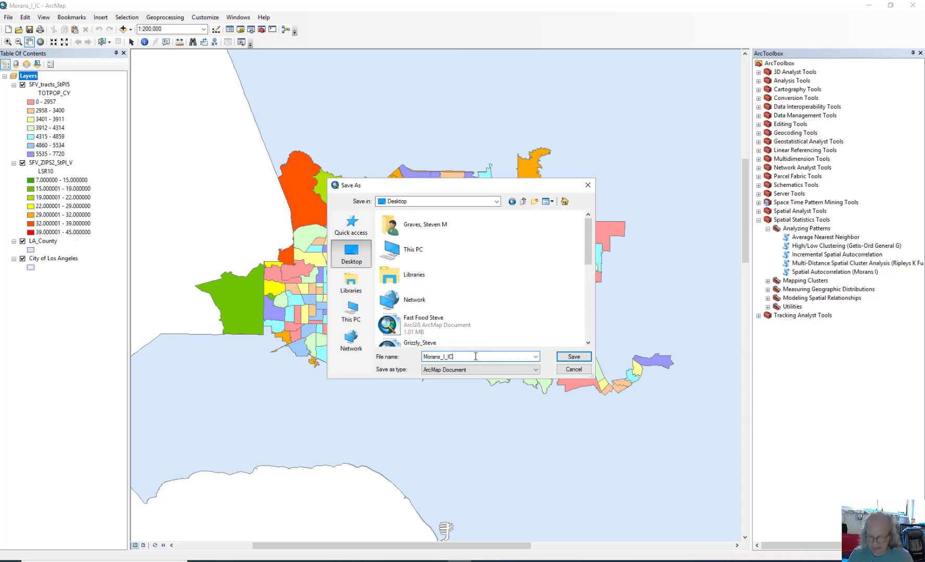
type("_STEVE")
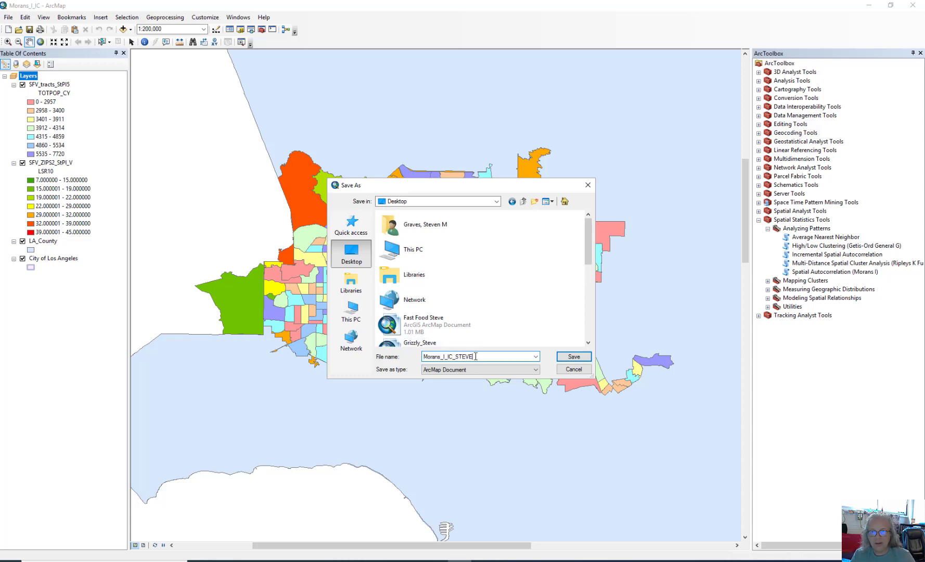
key("Return")
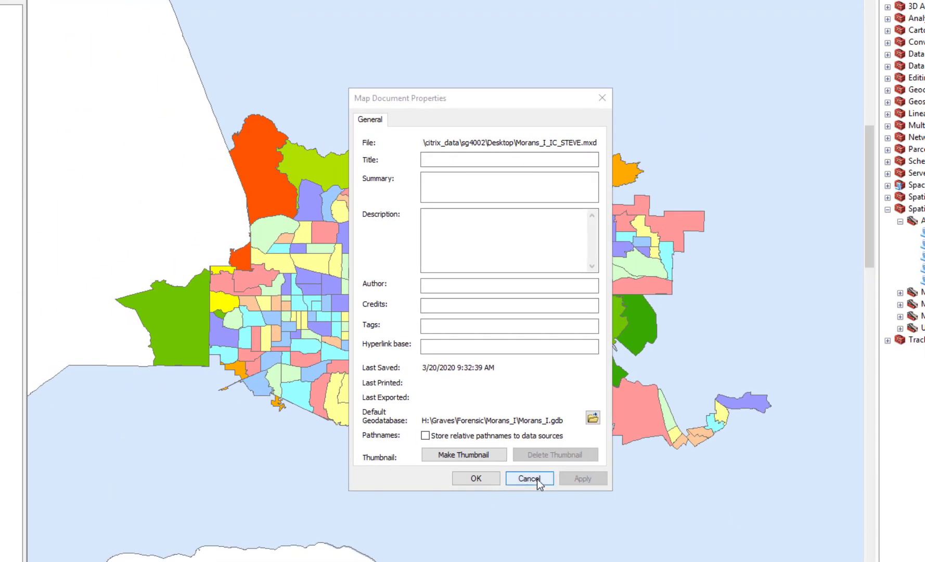
Step: Make Desktop\Citrixdesktop.gdb the default geodatabase in Map Document Properties and apply it
left_click(529, 478)
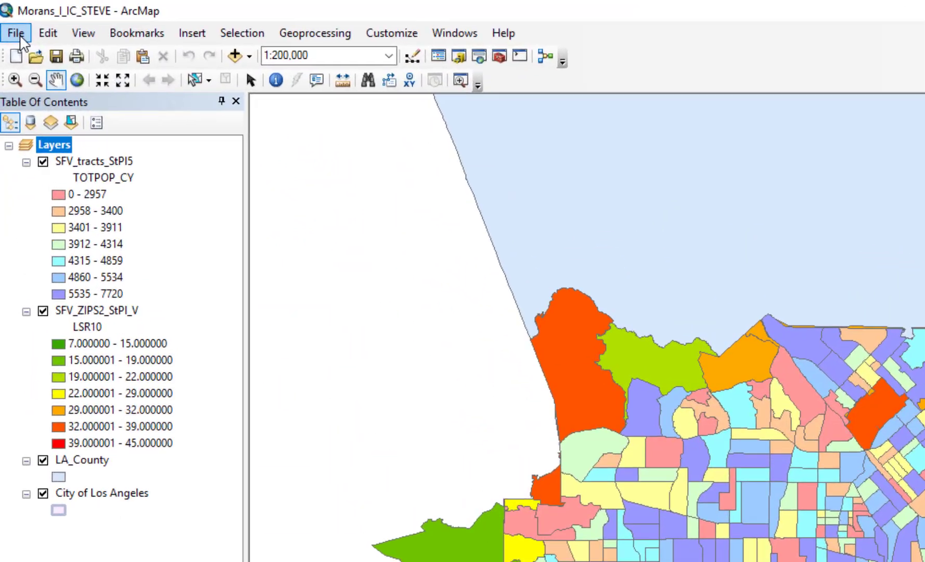
left_click(11, 21)
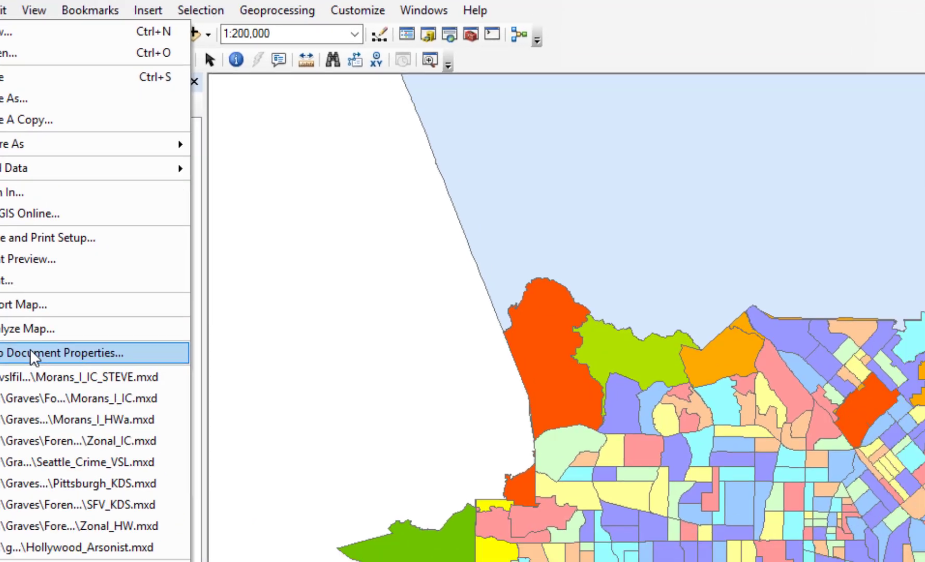
left_click(86, 388)
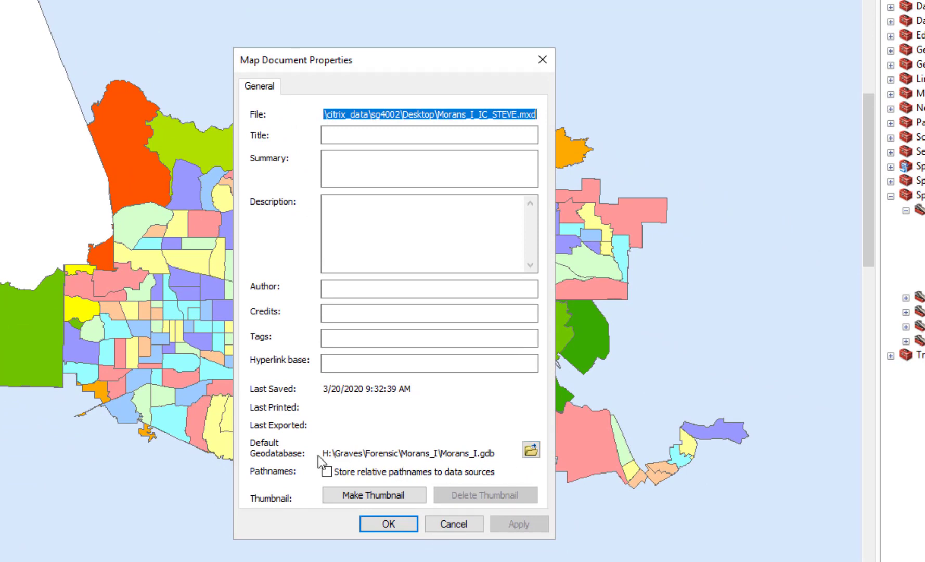
left_click_drag(324, 454, 498, 461)
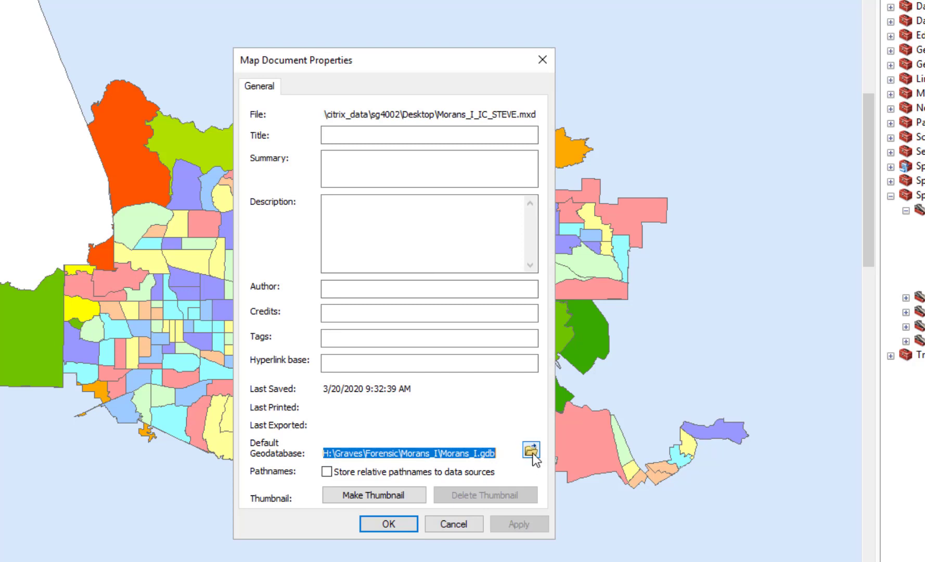
left_click(531, 450)
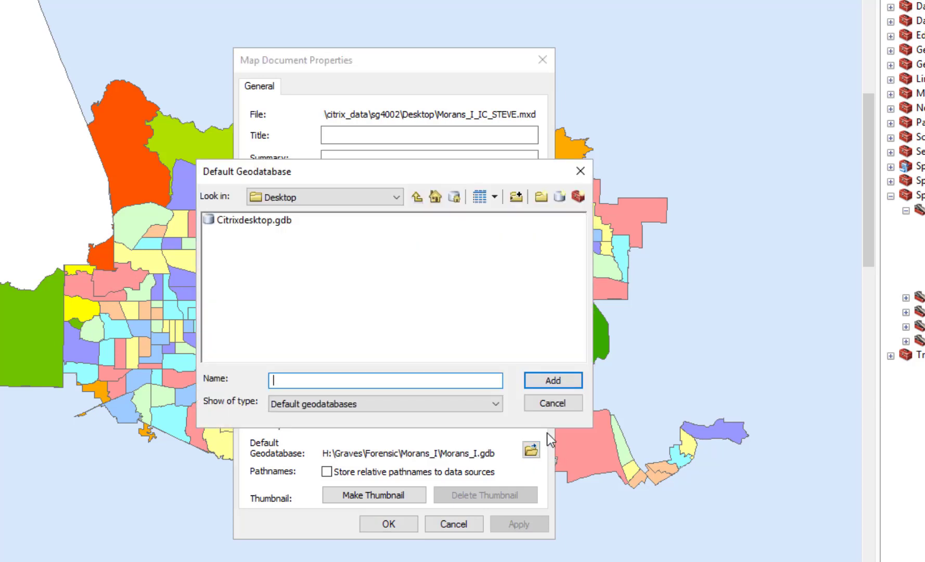
left_click(396, 198)
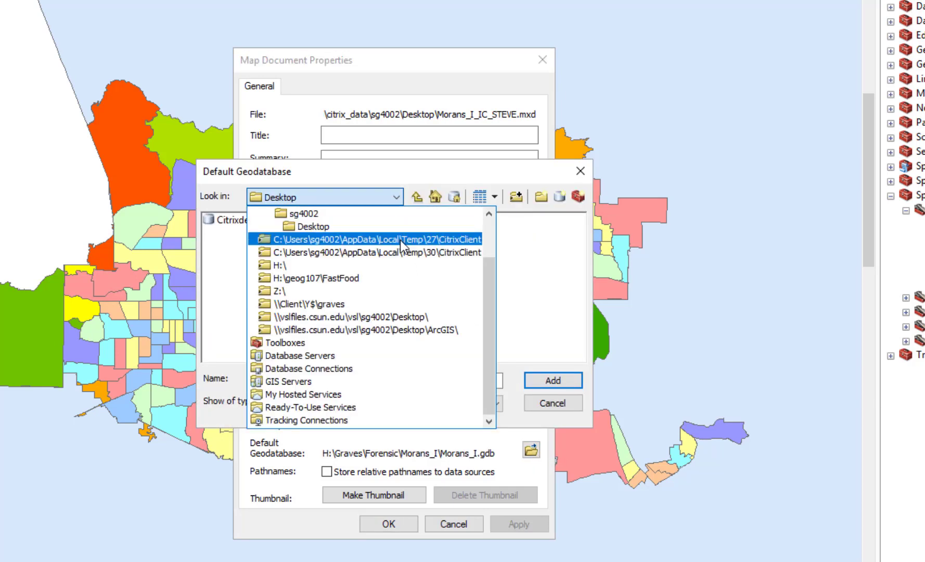
scroll(400, 240, "up", 2)
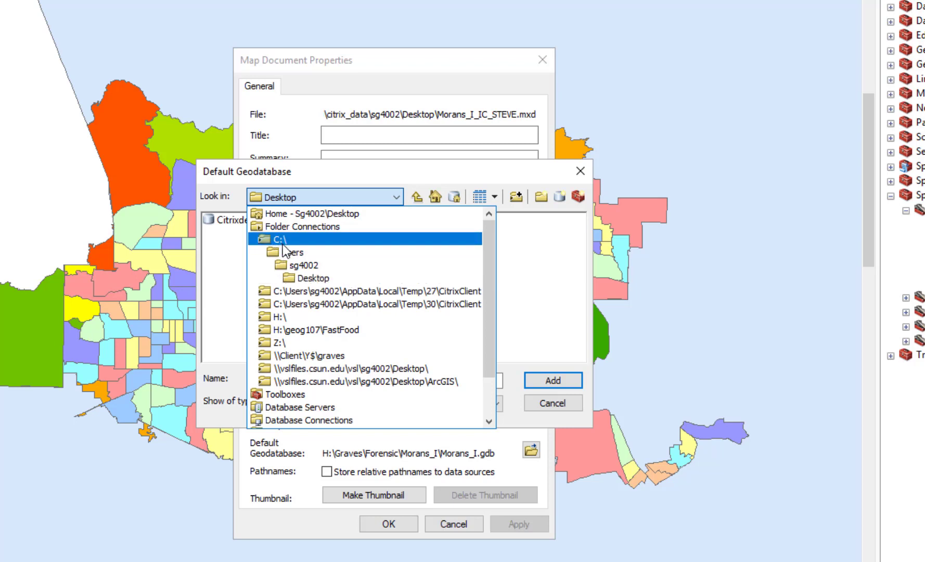
left_click(325, 278)
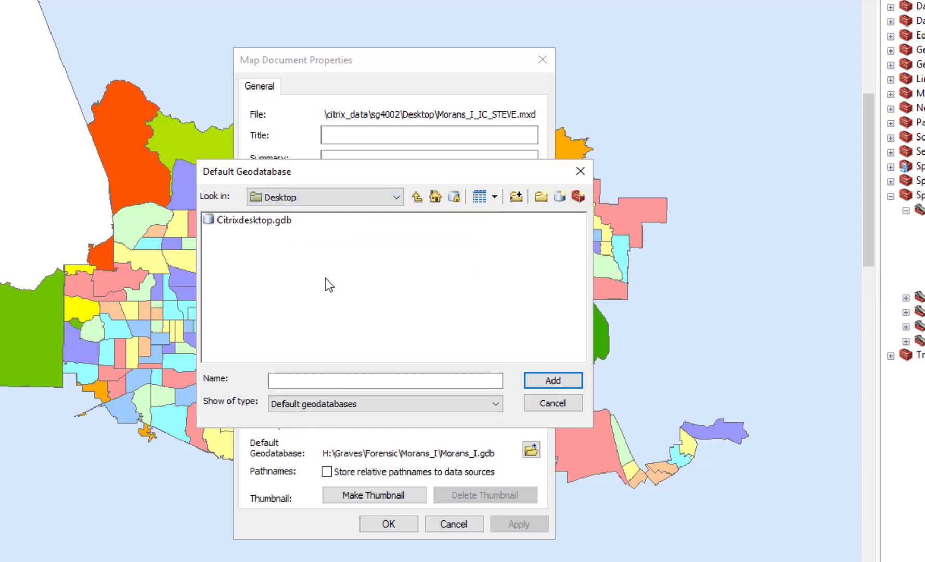
left_click(266, 227)
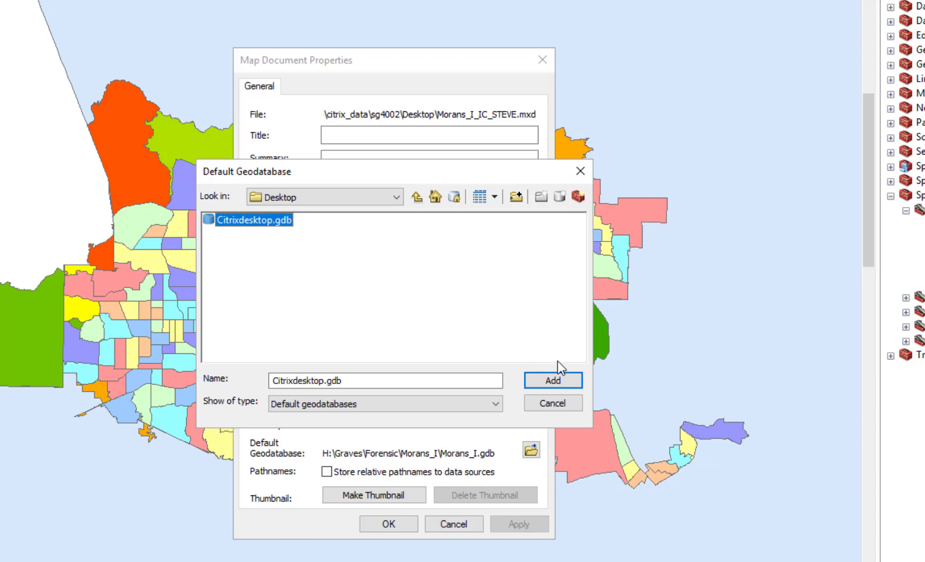
left_click(557, 378)
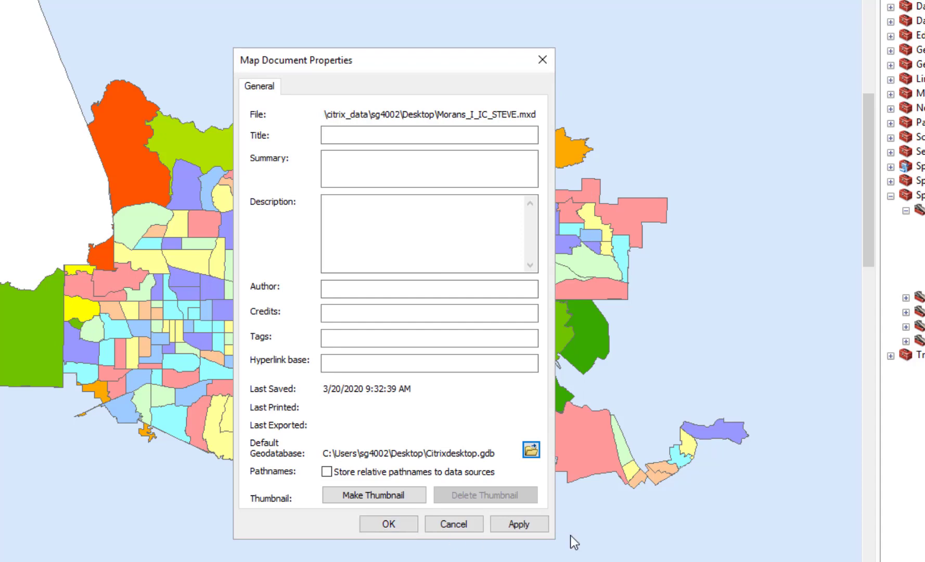
left_click(526, 528)
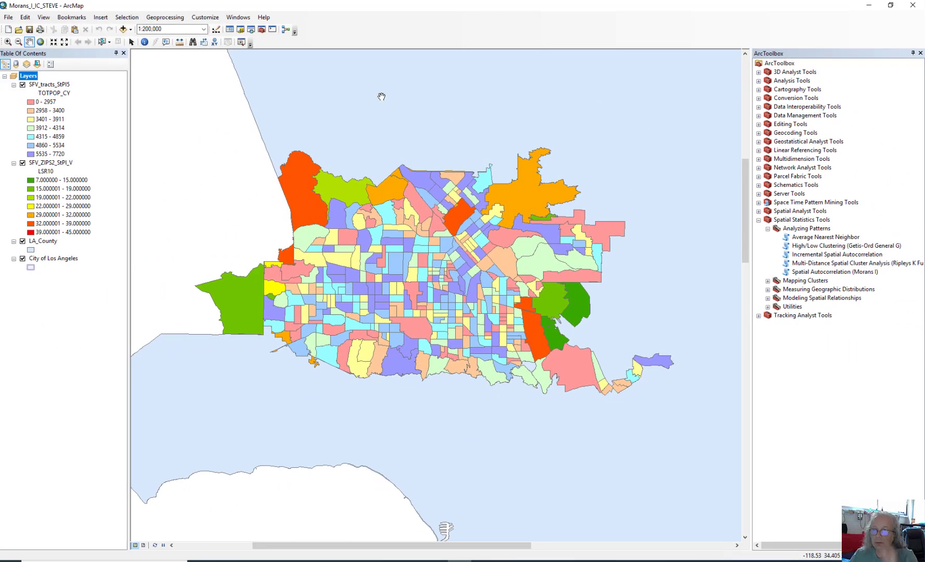
Step: Hide the SFV_ZIPS2_StPI_V layer and select Spatial Autocorrelation (Morans I) under Analyzing Patterns
left_click(23, 162)
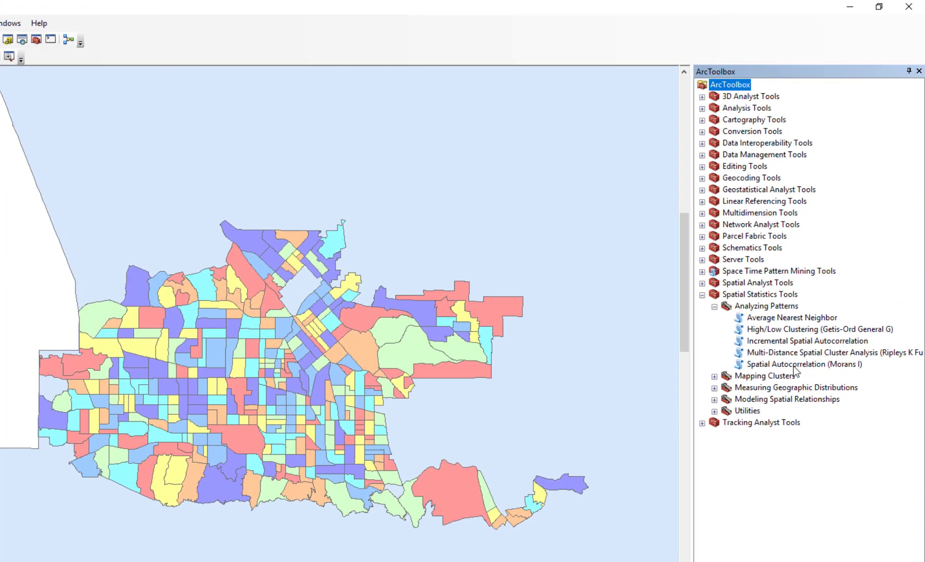
left_click(793, 363)
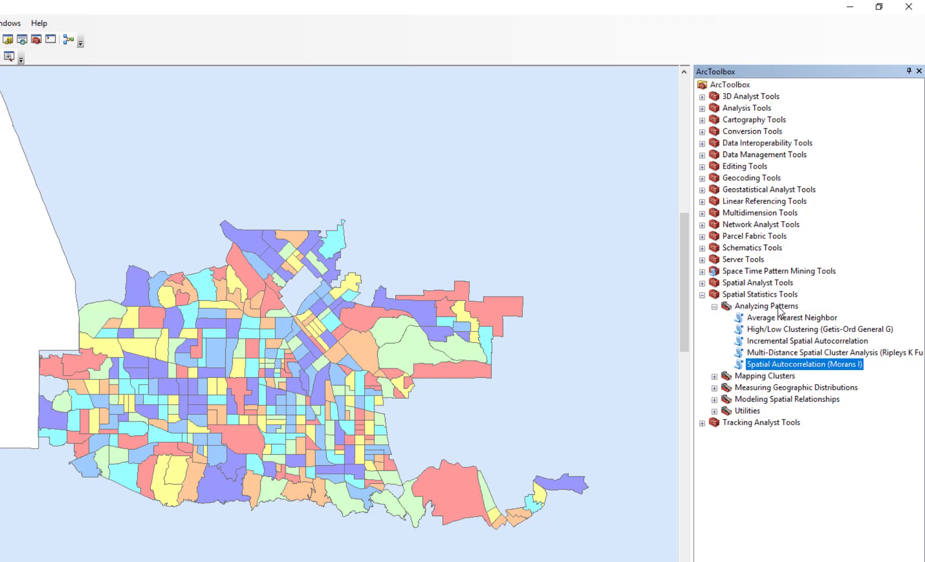
Step: Open Spatial Autocorrelation (Morans I) with SFV_tracts_StPI5 as input features and TOTPOP_CY as the field
double_click(799, 365)
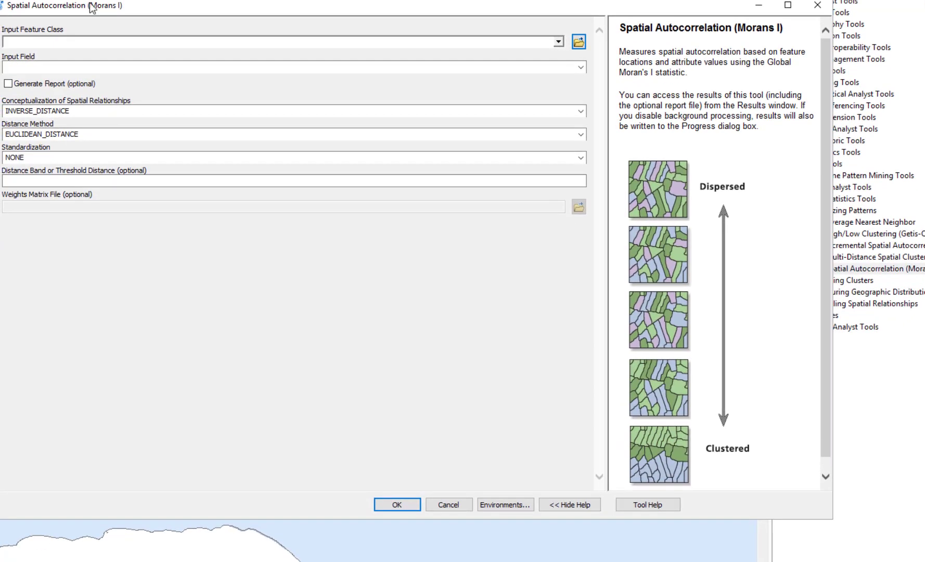
left_click(558, 42)
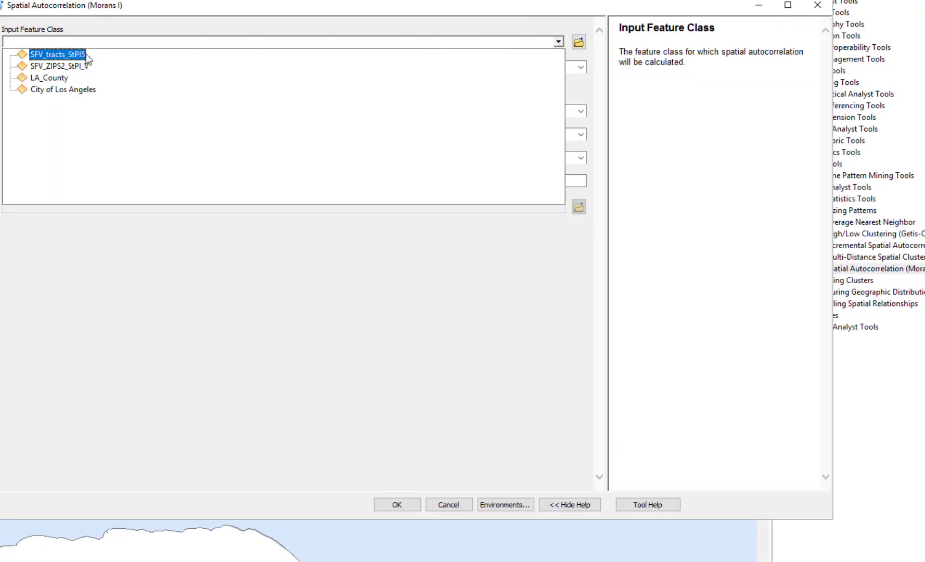
left_click(70, 56)
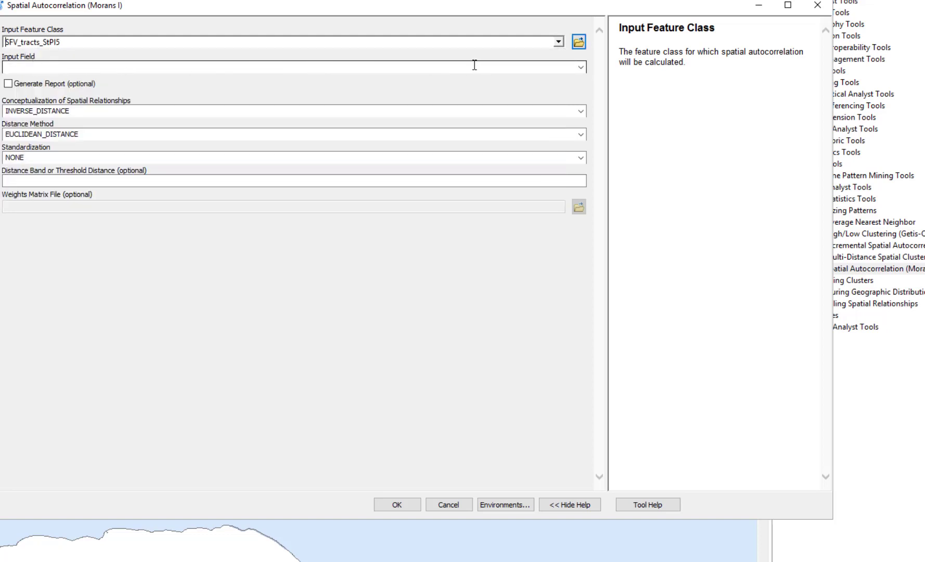
left_click(581, 69)
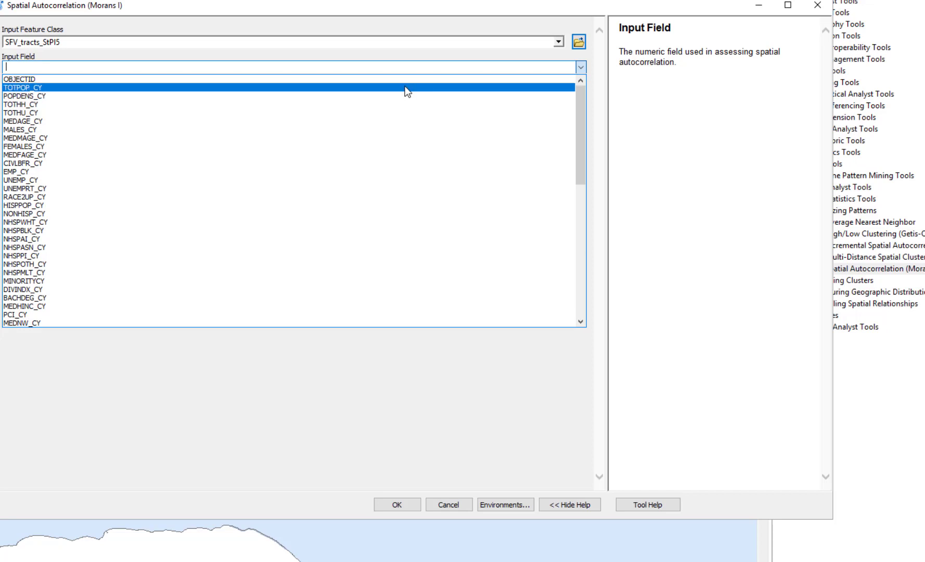
left_click(405, 86)
left_click_drag(469, 6, 924, 33)
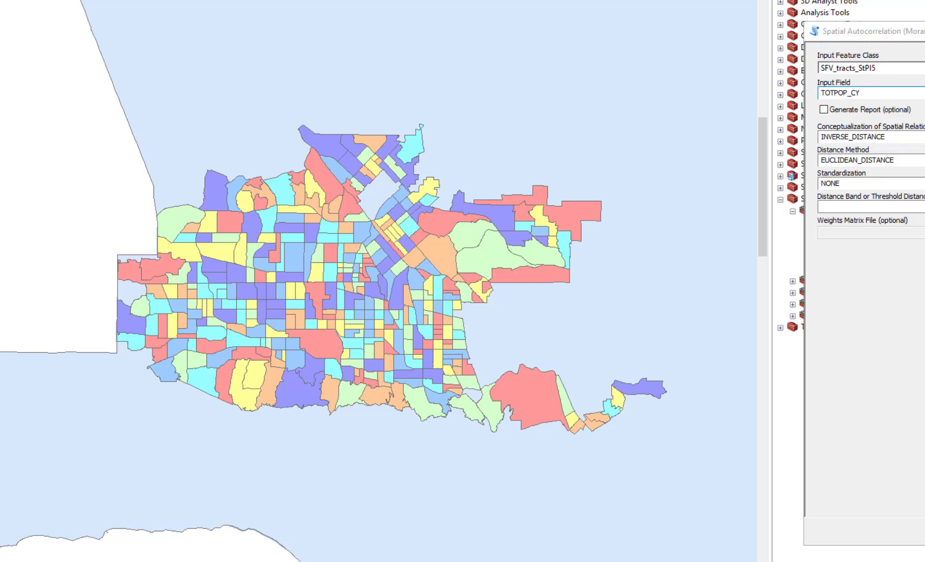
left_click_drag(238, 279, 302, 323)
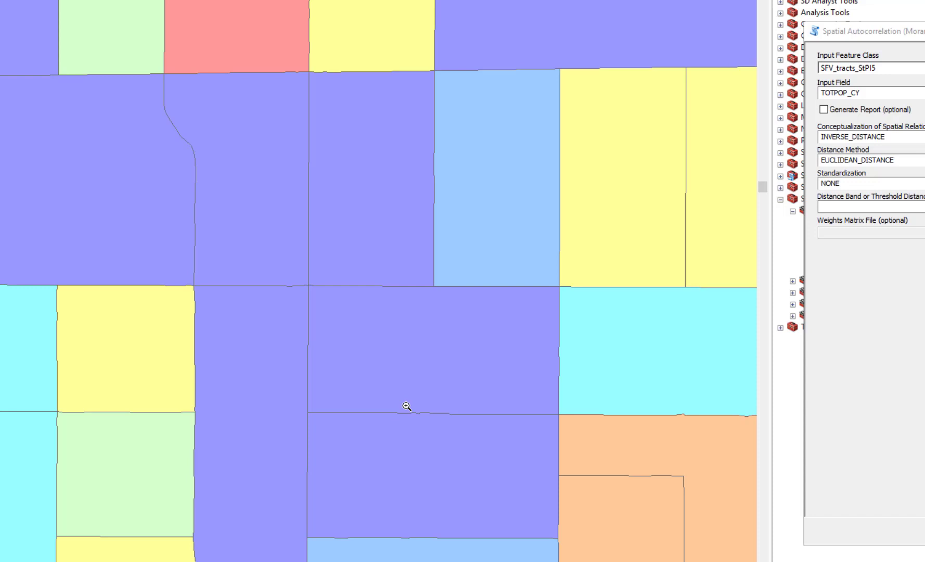
scroll(407, 407, "down", 5)
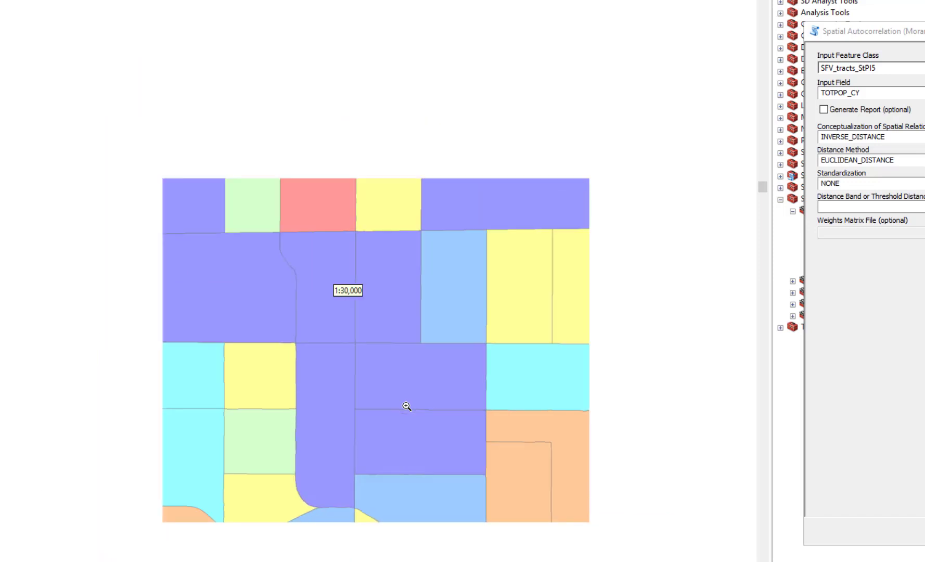
scroll(406, 407, "down", 1)
scroll(407, 407, "up", 1)
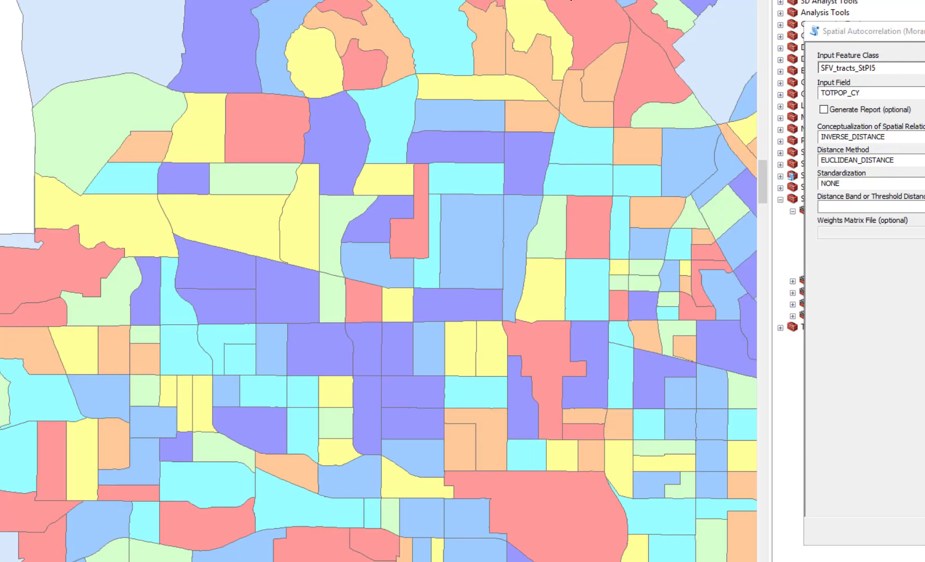
left_click_drag(543, 1, 683, 126)
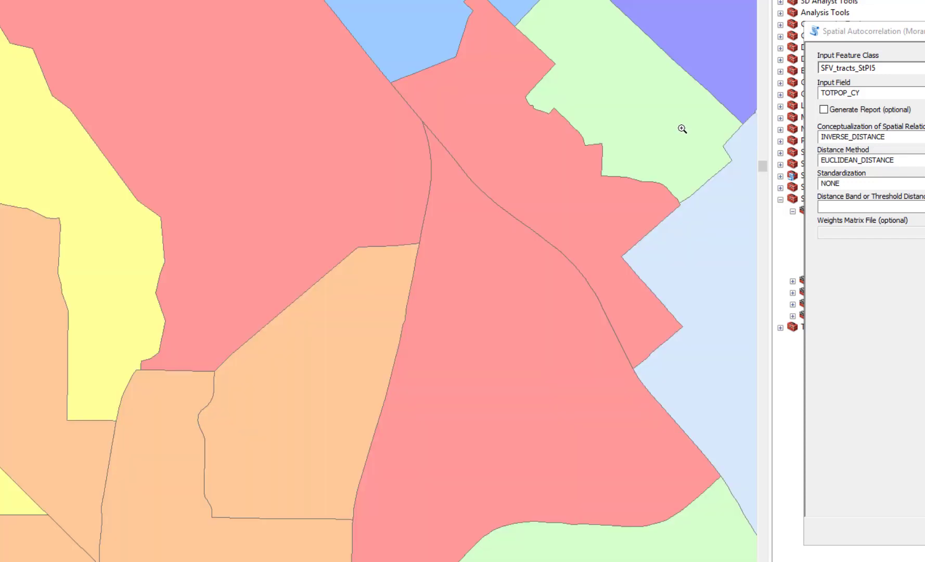
scroll(468, 259, "up", 5)
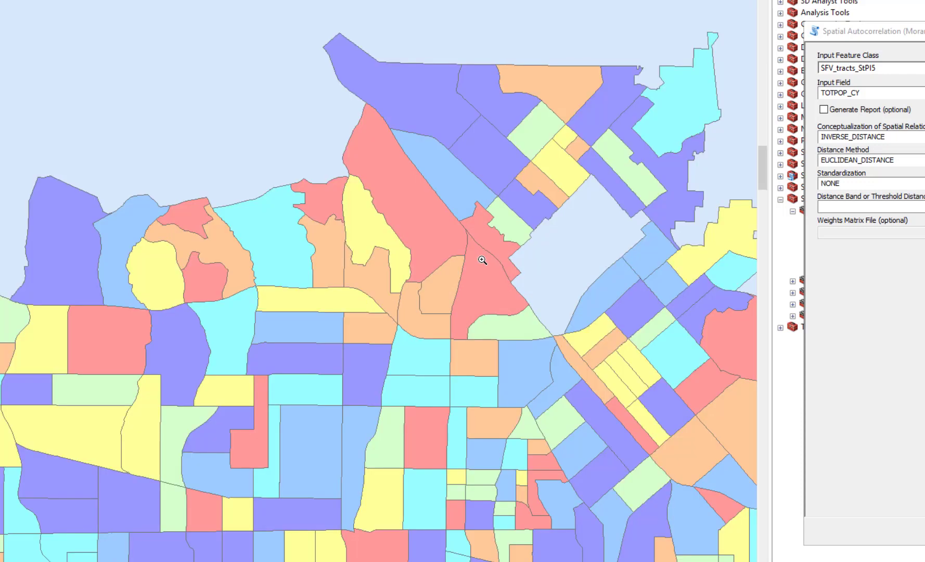
scroll(482, 260, "up", 2)
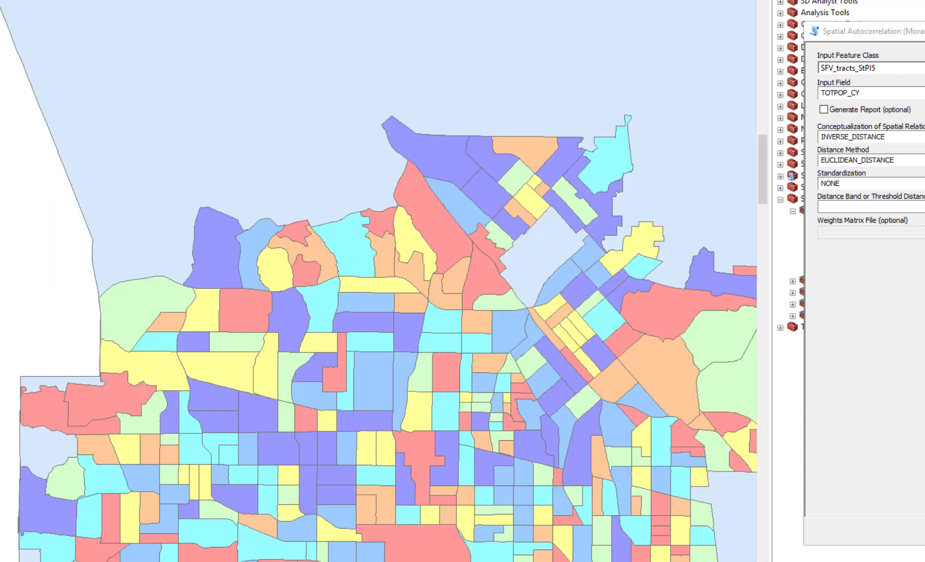
left_click_drag(309, 288, 310, 101)
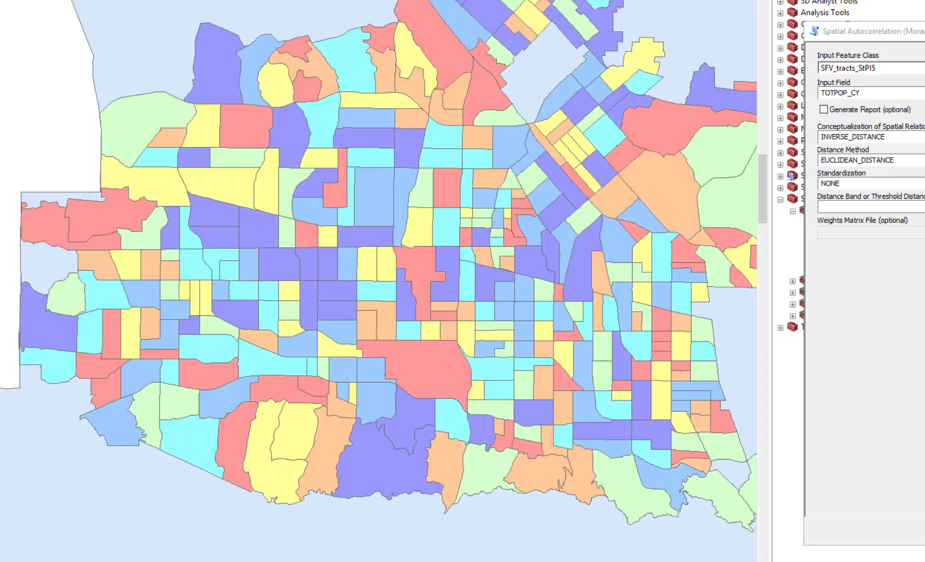
left_click_drag(874, 32, 497, 37)
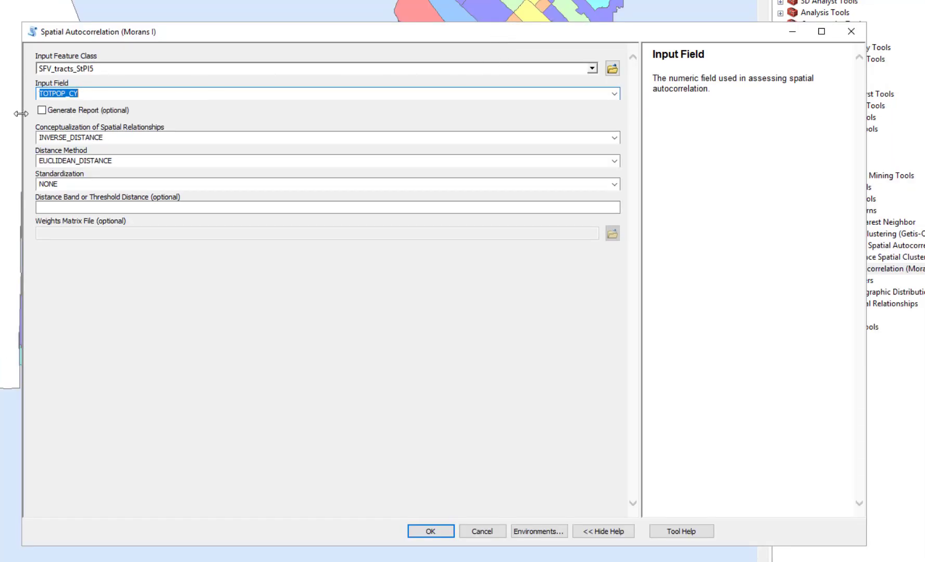
left_click(41, 111)
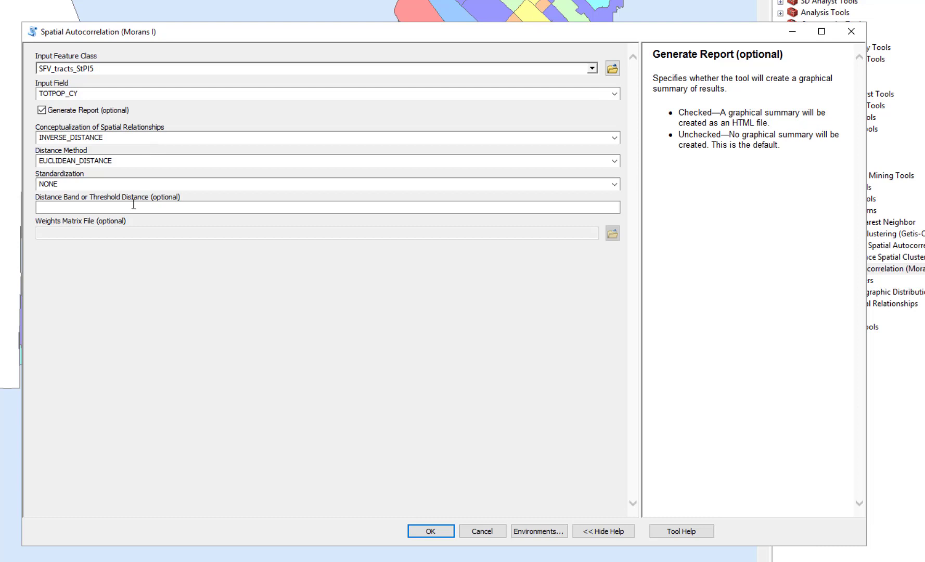
left_click(194, 206)
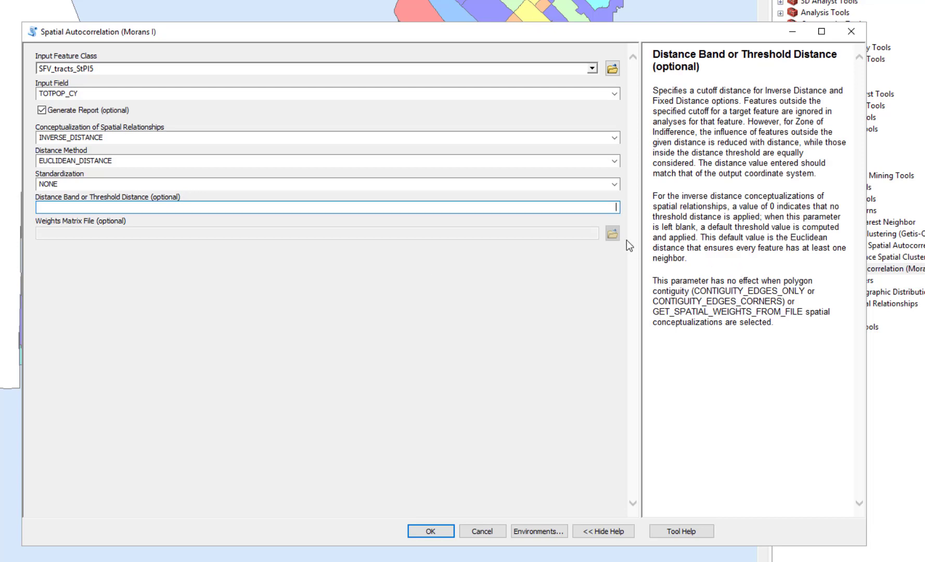
left_click(567, 111)
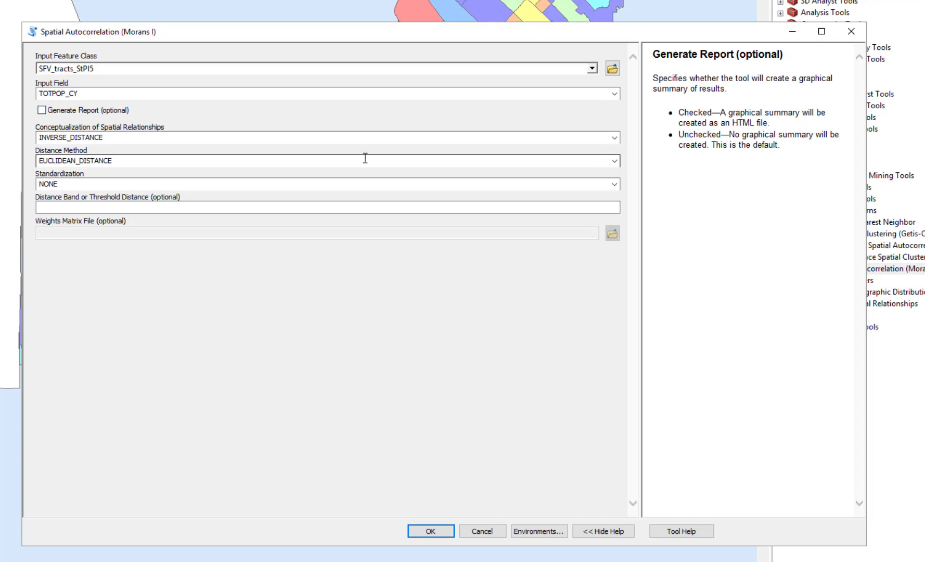
Step: Change the Moran's I distance method from EUCLIDEAN_DISTANCE to MANHATTAN_DISTANCE
left_click(184, 159)
double_click(84, 161)
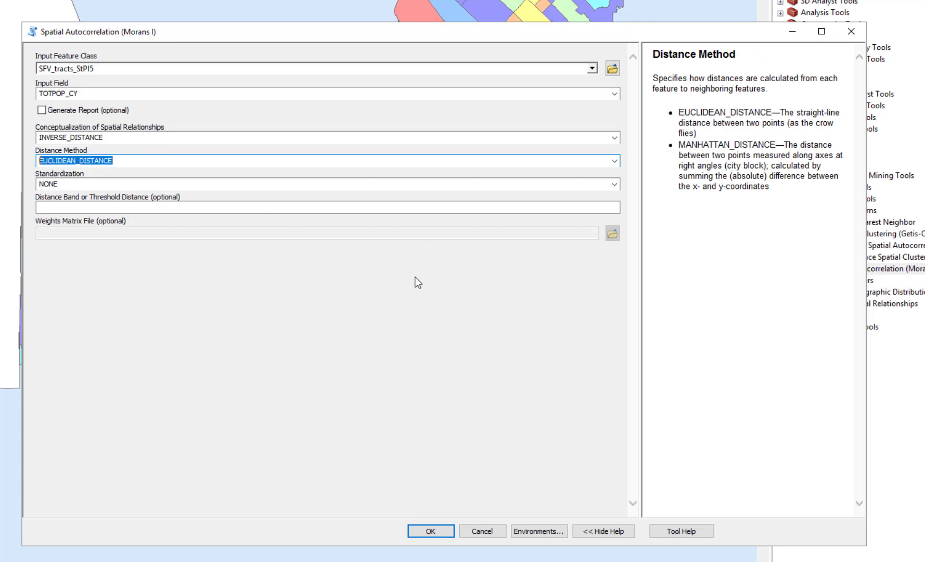
left_click(615, 160)
left_click(111, 182)
left_click(272, 310)
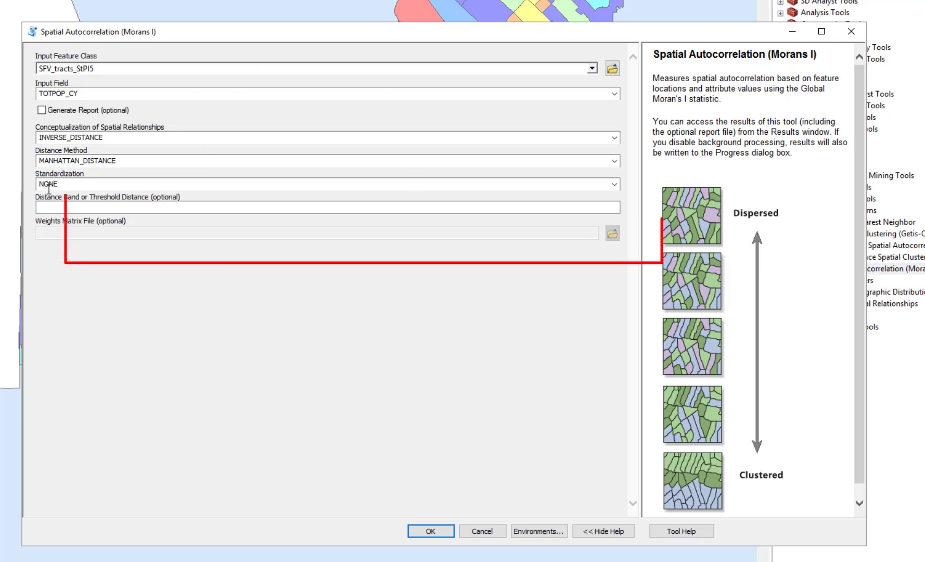
Step: Enter a distance band threshold of 1600, then replace it with 3200
left_click(95, 206)
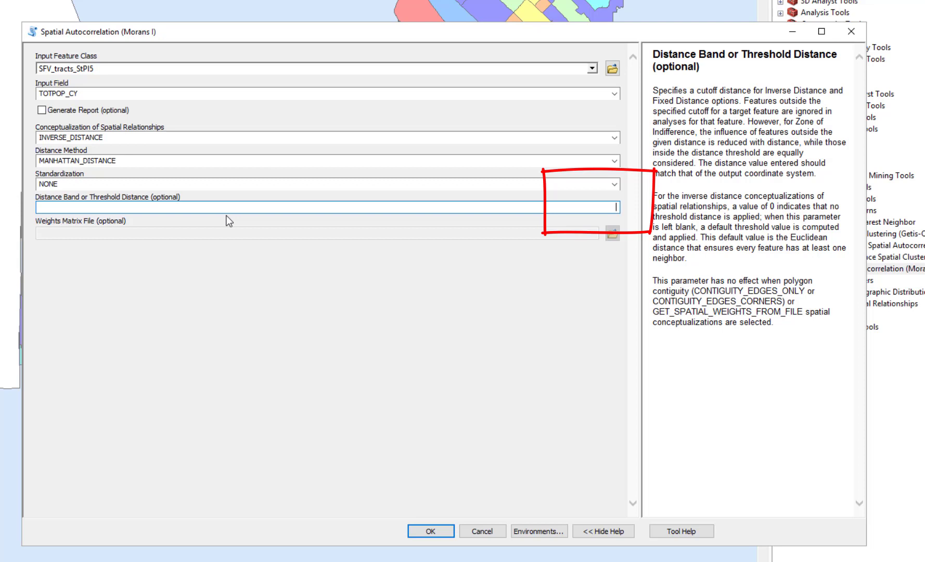
type("600")
key("ctrl+a")
type("3200")
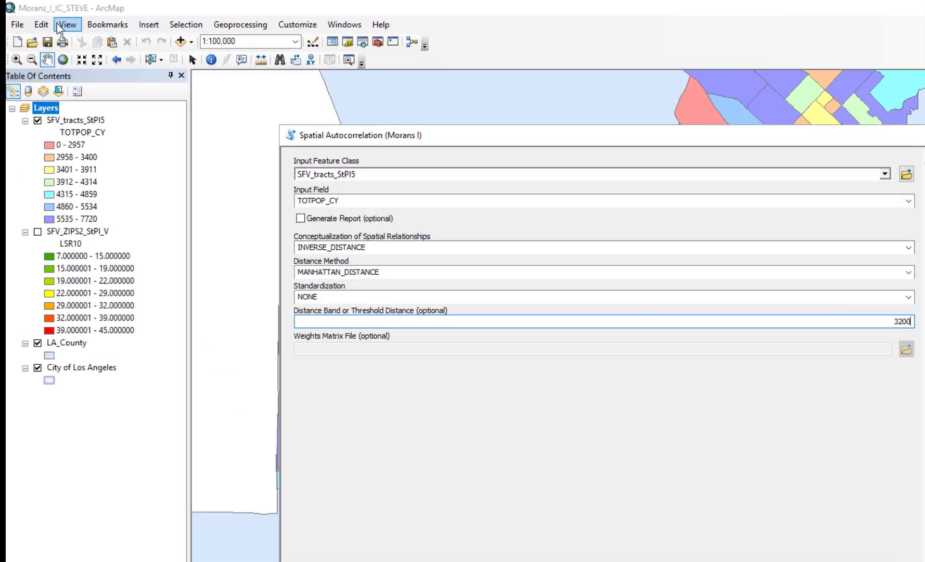
Step: Verify in Data Frame Properties that the coordinate system's linear unit is Meter
left_click(46, 7)
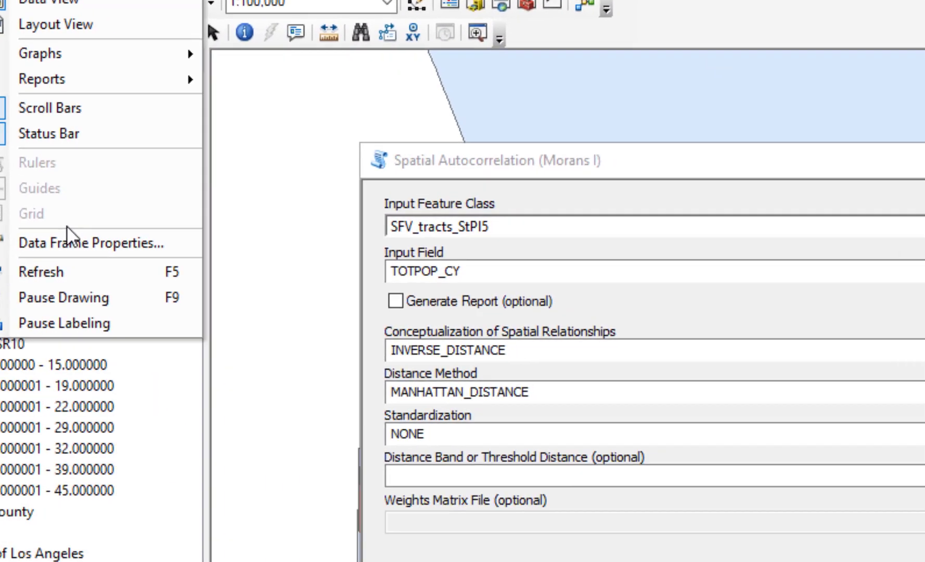
left_click(200, 348)
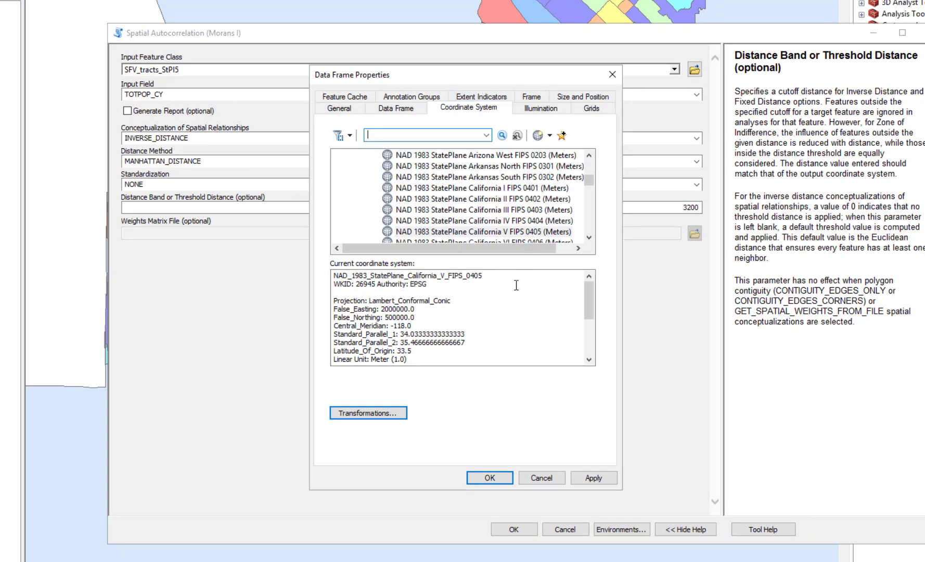
scroll(473, 334, "down", 2)
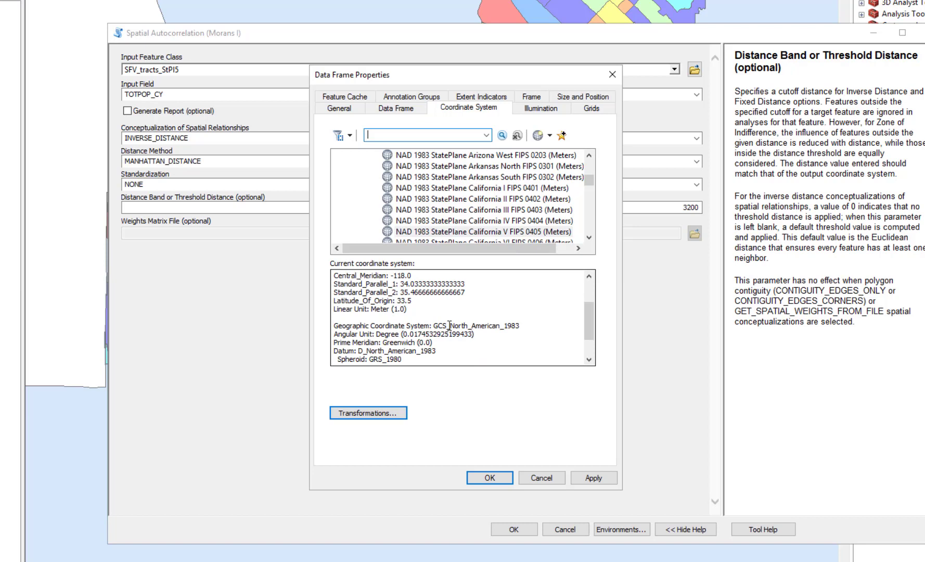
left_click_drag(411, 309, 337, 312)
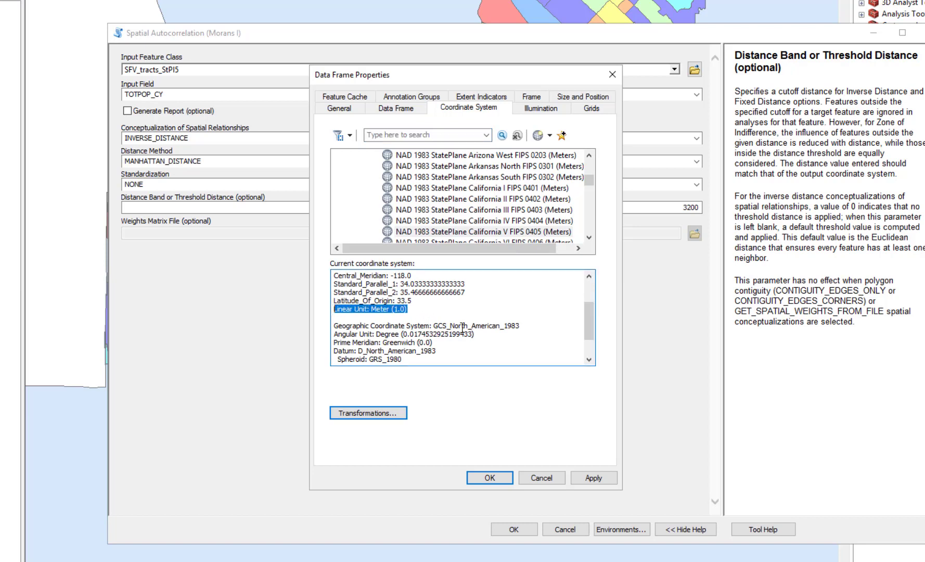
left_click(532, 480)
Step: Delete the 3200 distance band value, leaving the threshold blank
left_click(695, 207)
left_click_drag(685, 207, 707, 208)
key("BackSpace")
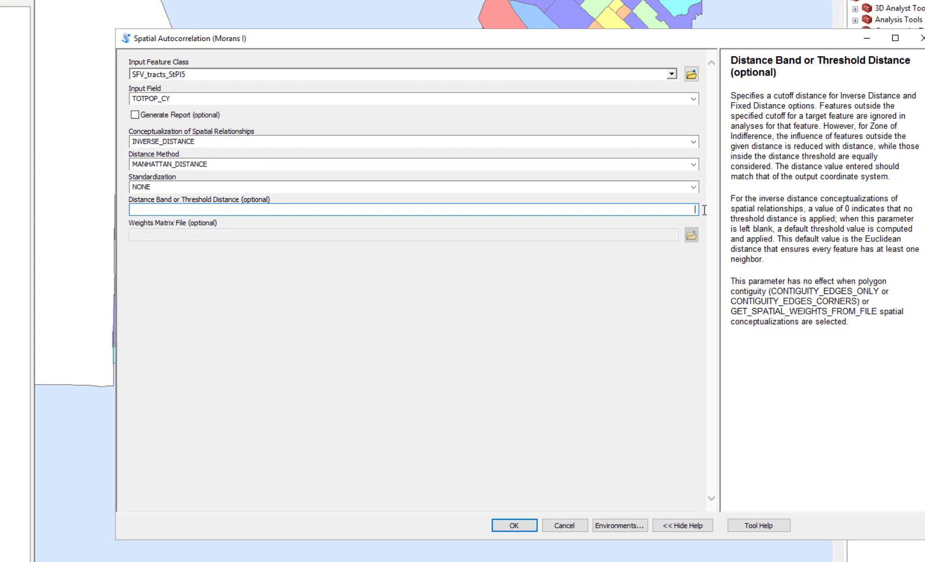
Step: Enable Generate Report and run Moran's I on the TOTPOP_CY tract field
left_click(134, 116)
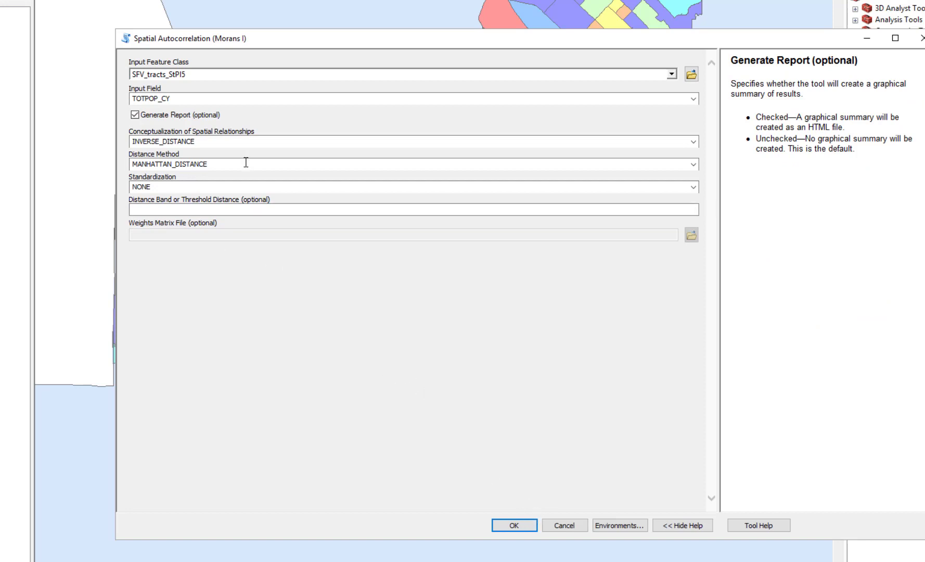
left_click(513, 526)
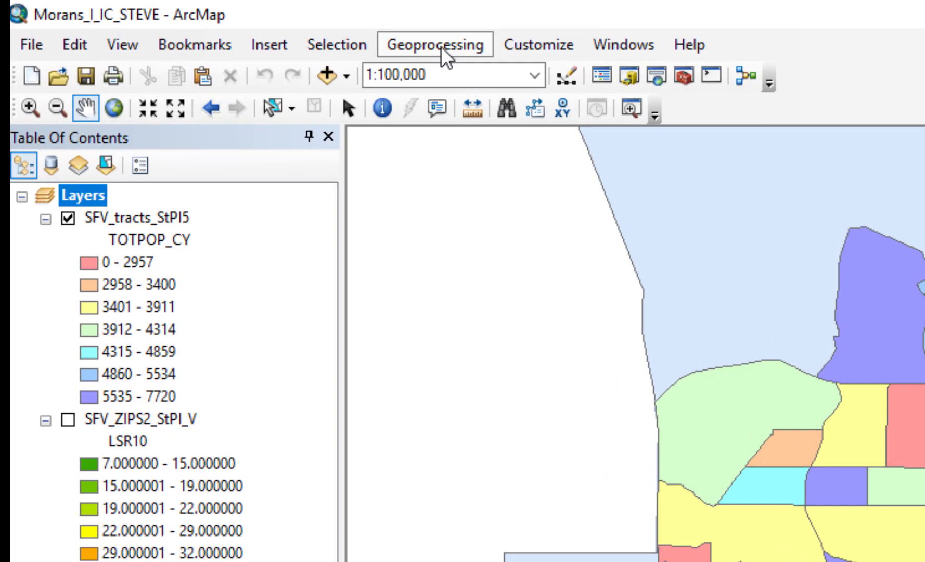
Step: Show the Moran's I result in Results: index 0.054201, z-score 2.730443, p-value 0.006325, with messages
left_click(446, 50)
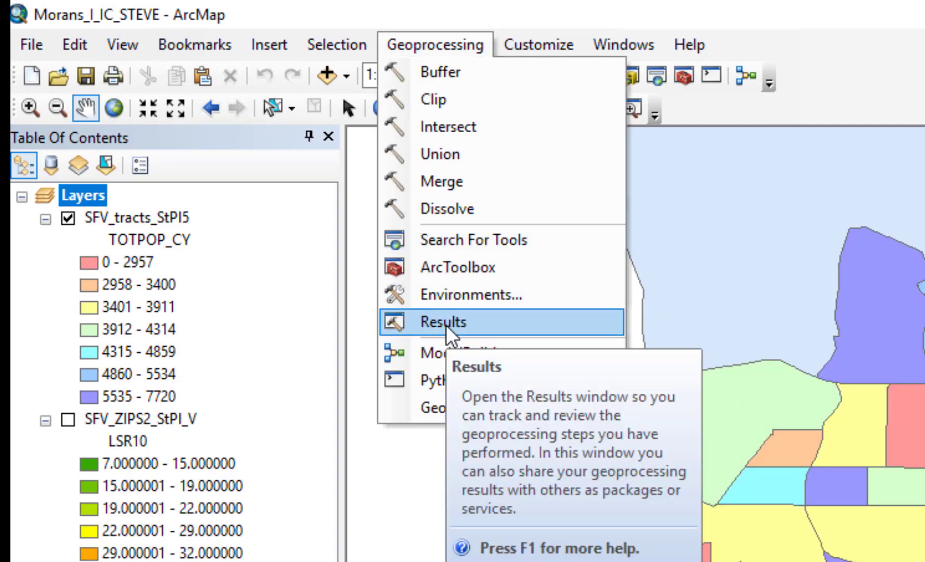
left_click(446, 323)
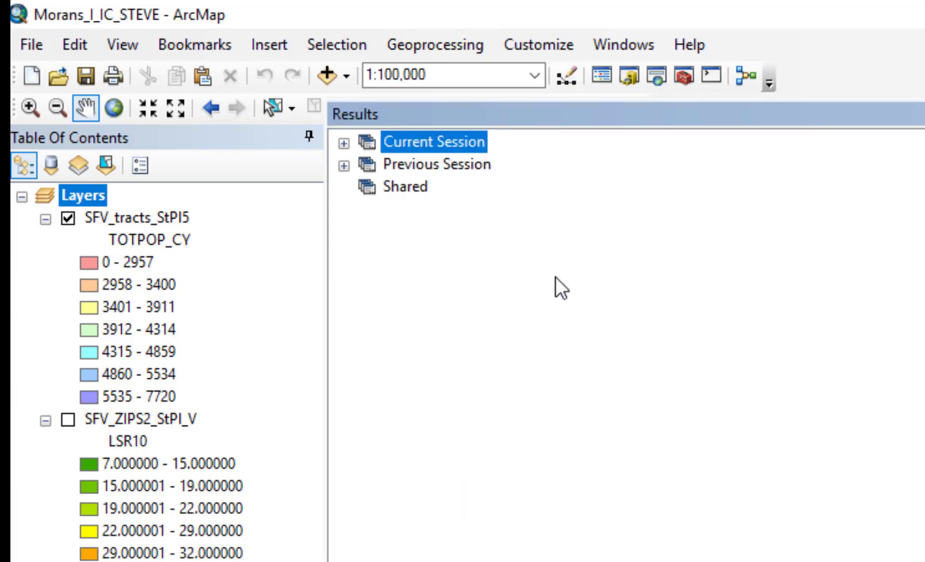
left_click(344, 143)
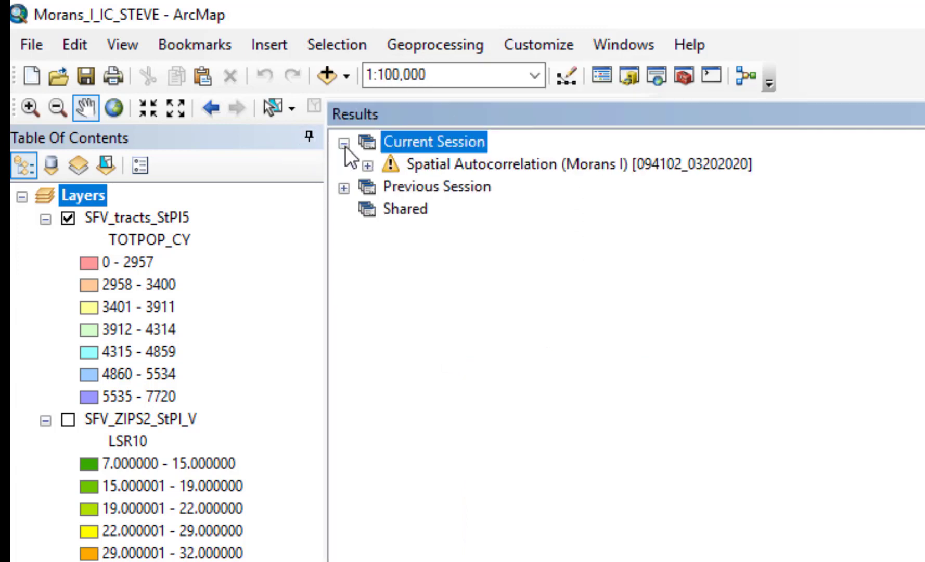
left_click(368, 168)
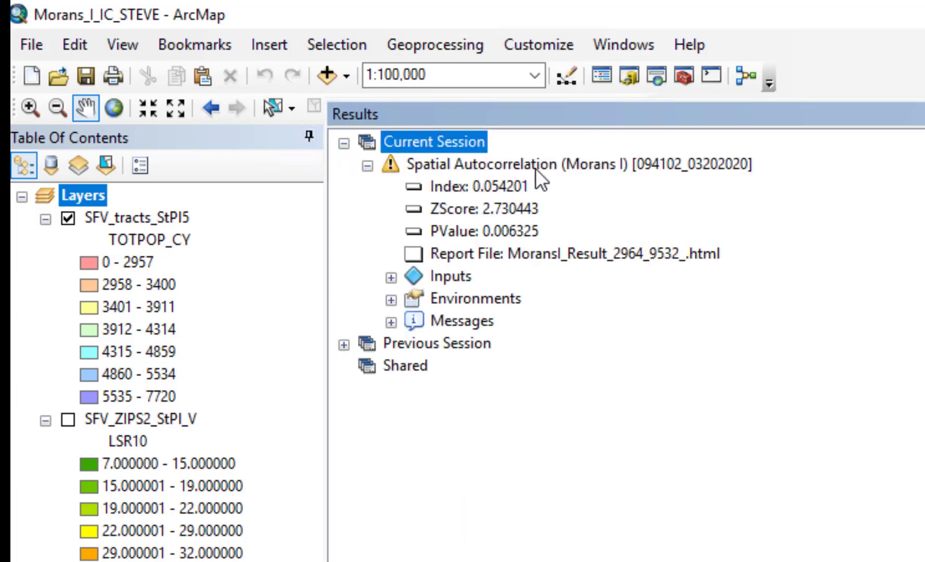
left_click(368, 166)
left_click(368, 166)
left_click(392, 317)
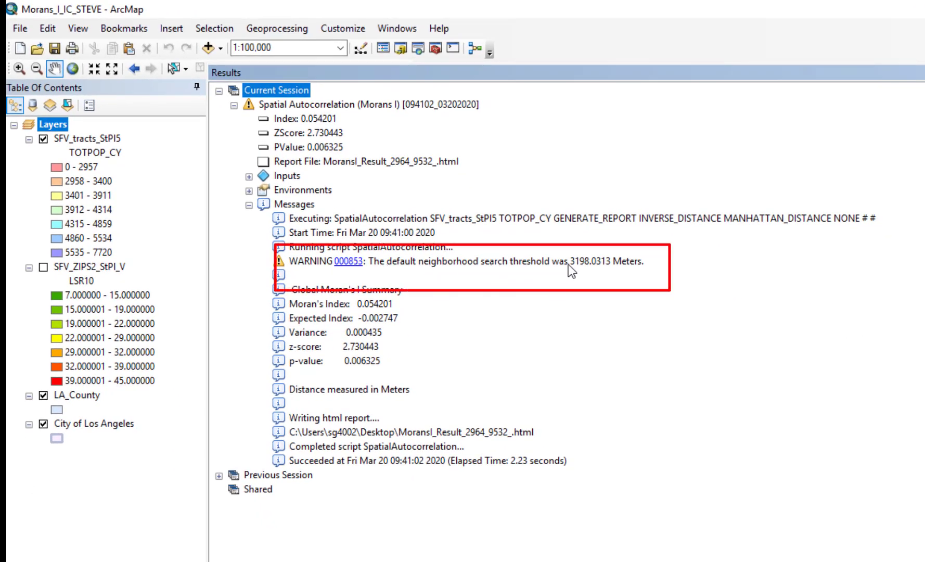
Step: Select the default threshold warning, then open the Moran's I Report File from the Results window
left_click(571, 265)
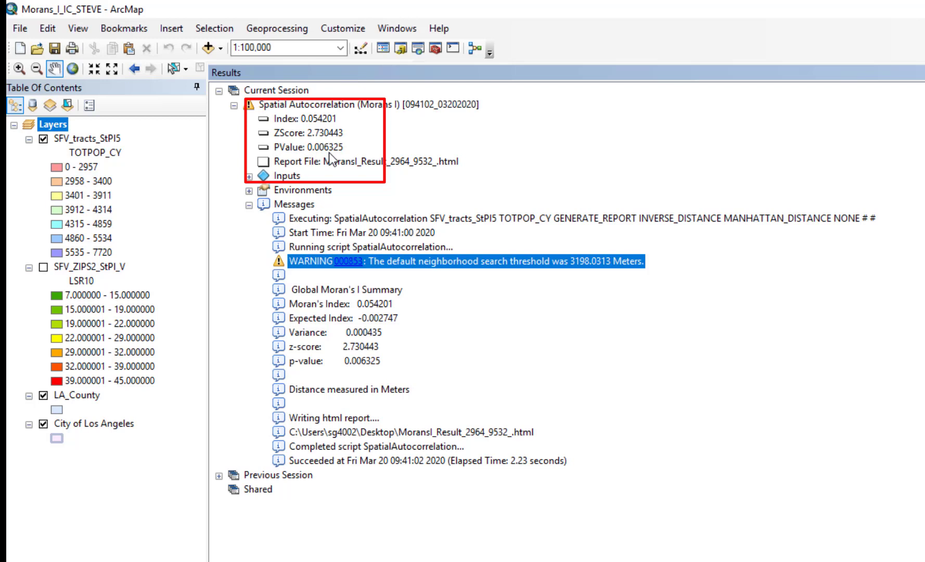
left_click(426, 167)
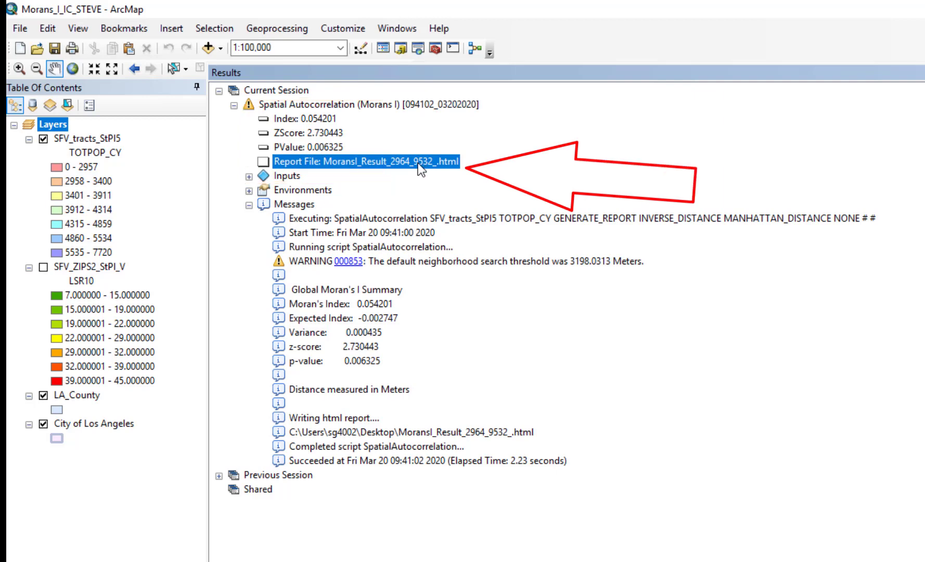
double_click(417, 163)
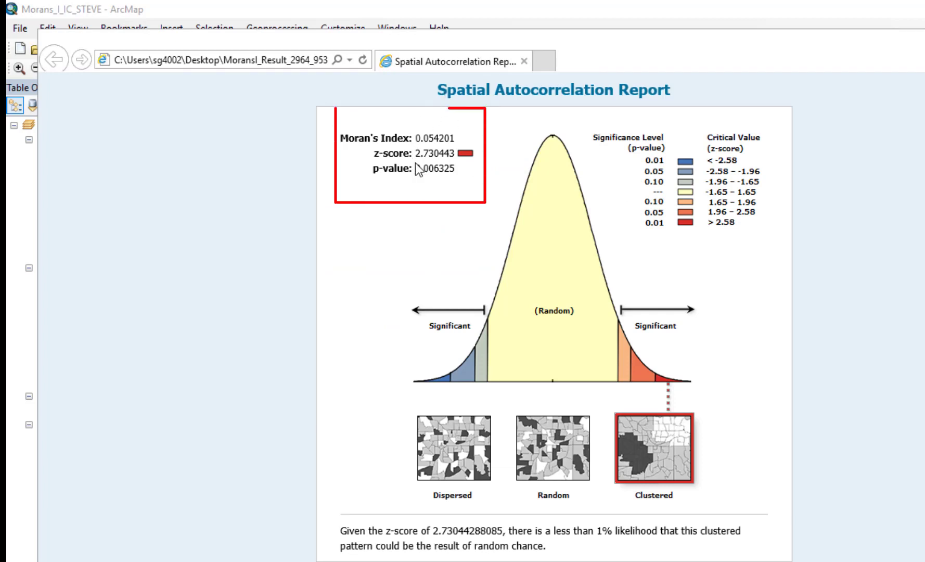
Step: Highlight the z-score value in the Spatial Autocorrelation Report
left_click_drag(415, 153, 455, 152)
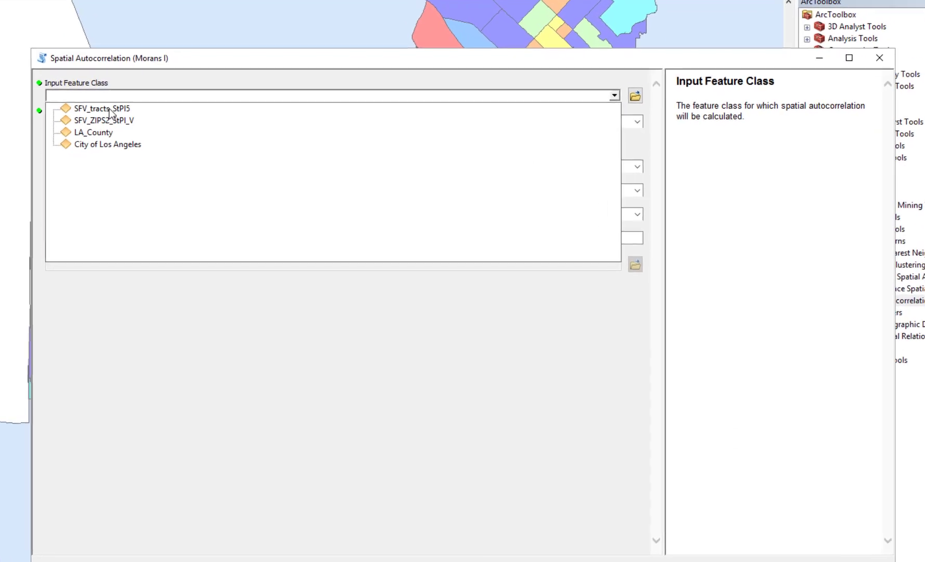
Step: Set Moran's I to SFV_tracts_StPI5 and TOTPOP_CY with a report and CONTIGUITY_EDGES_CORNERS, then move the dialog aside
left_click(245, 127)
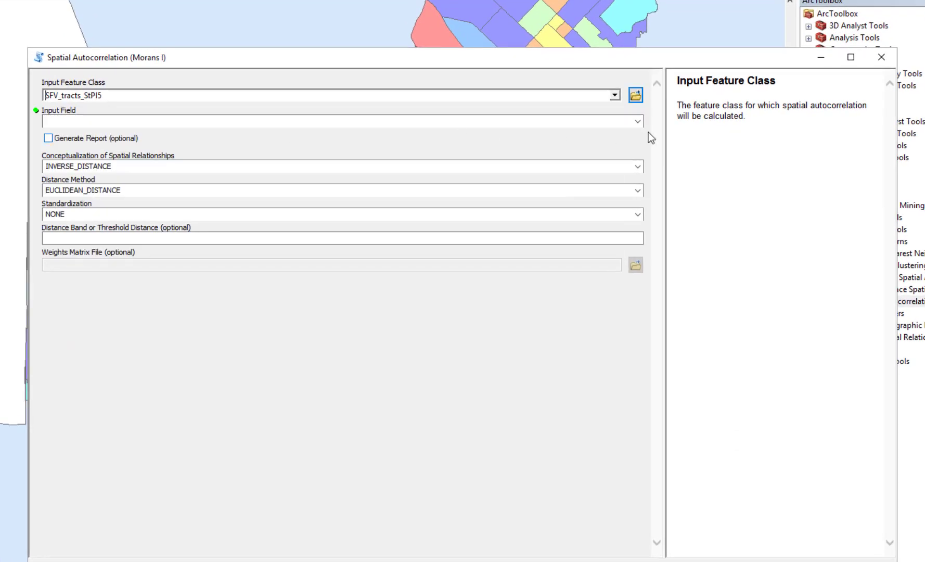
left_click(638, 120)
left_click(68, 141)
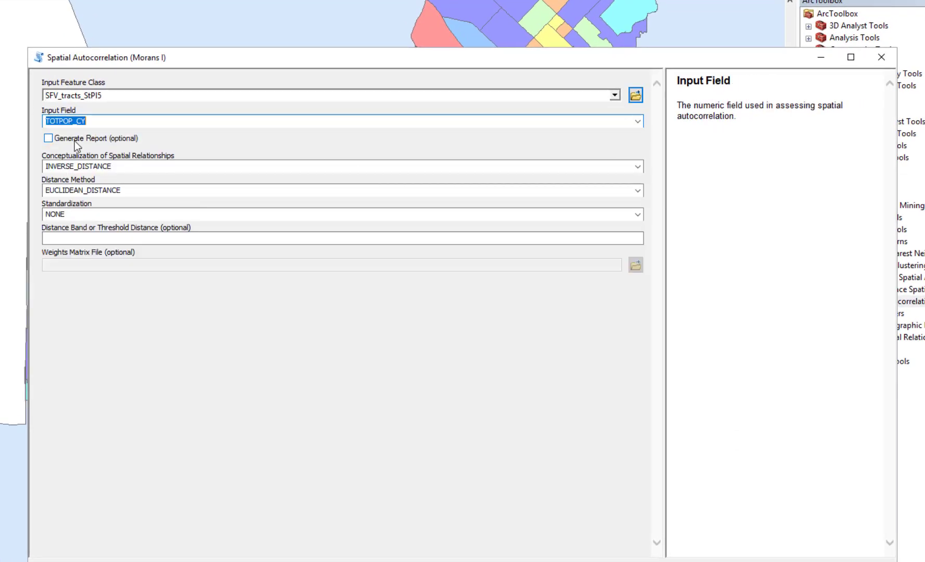
left_click(68, 140)
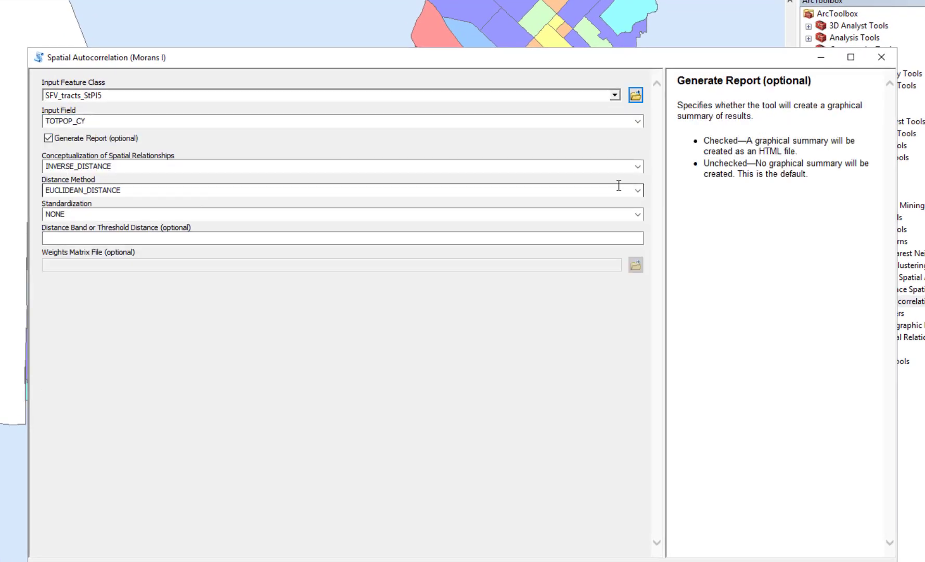
left_click(638, 167)
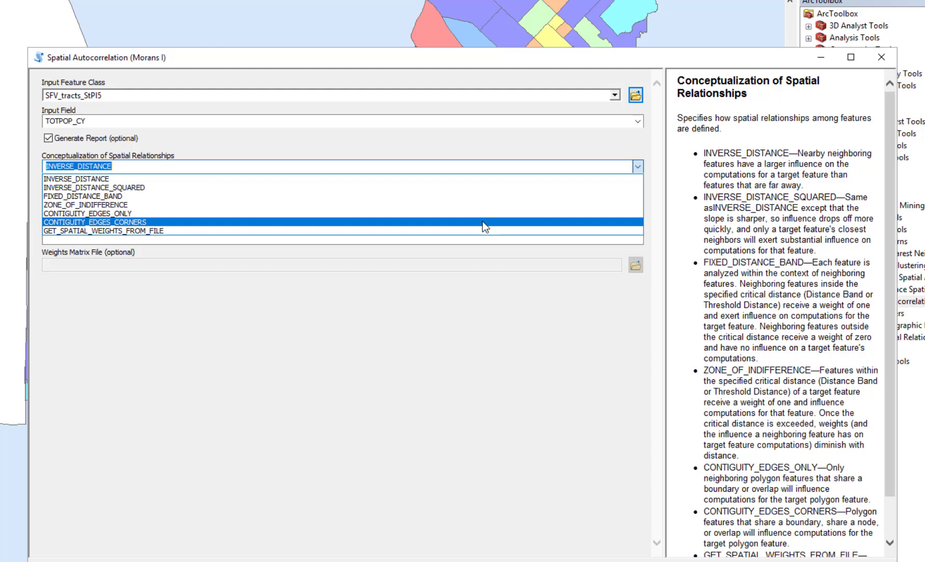
left_click(483, 221)
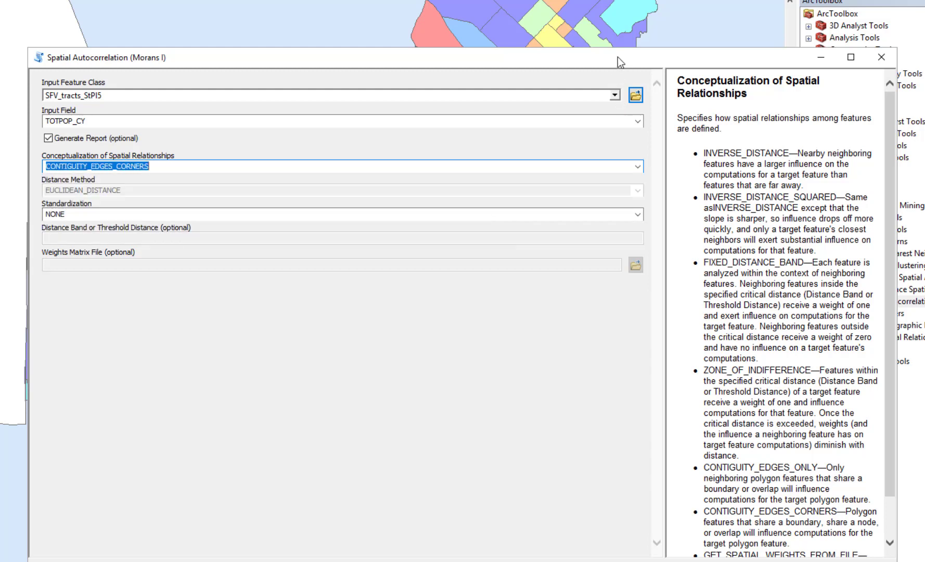
left_click(881, 56)
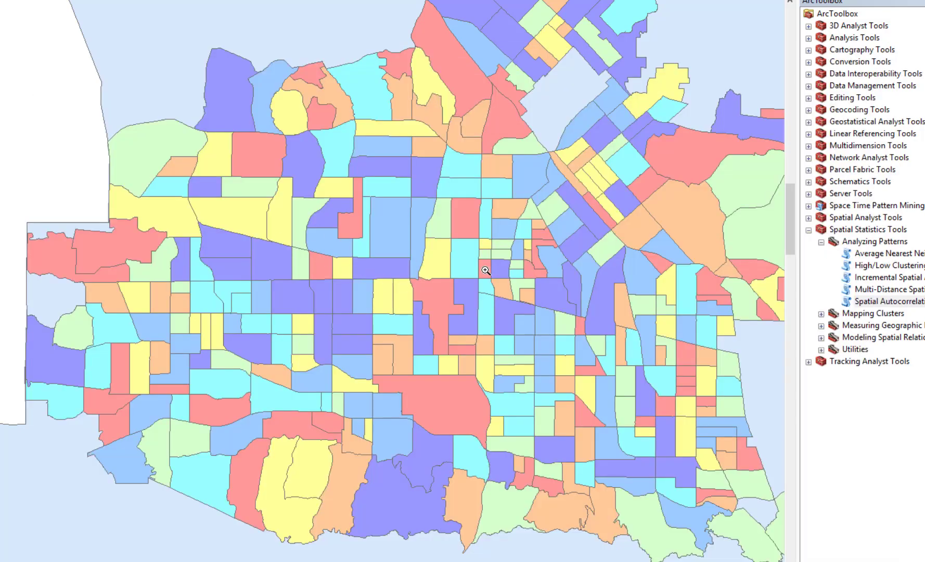
Step: Zoom into central tracts and select the tracts neighbouring the marked tract
left_click_drag(464, 214, 525, 279)
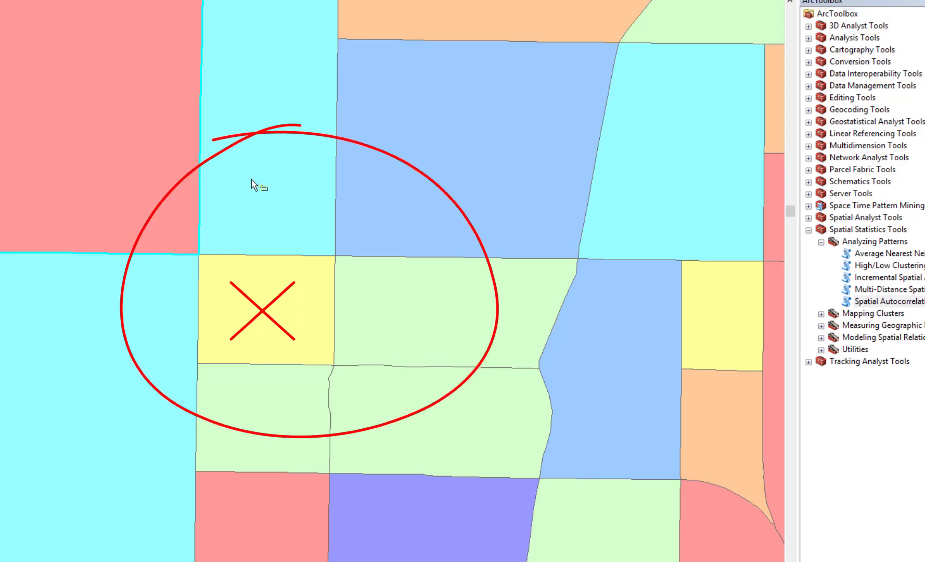
left_click(318, 181)
left_click(401, 182, "shift")
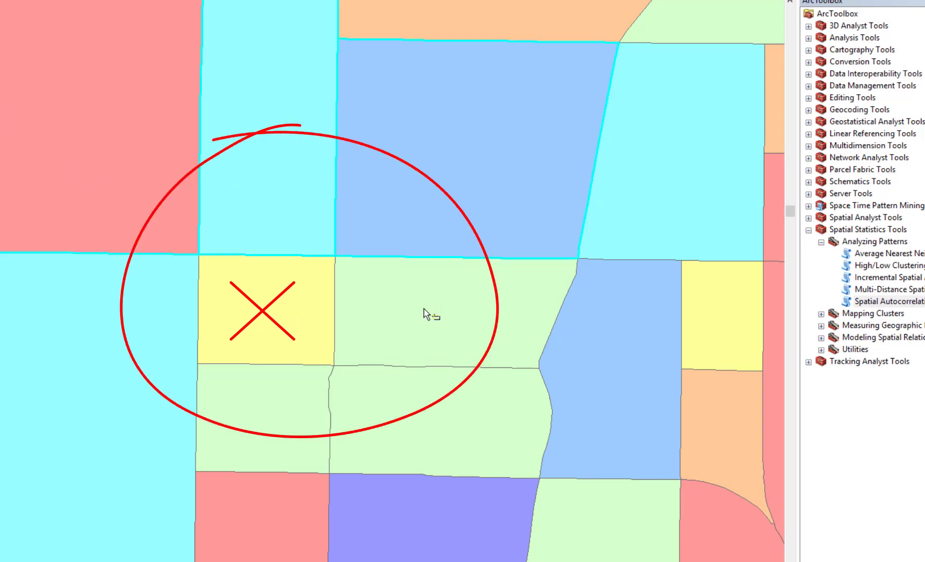
left_click(424, 312, "shift")
left_click(416, 414, "shift")
left_click(285, 409, "shift")
left_click(139, 406, "shift")
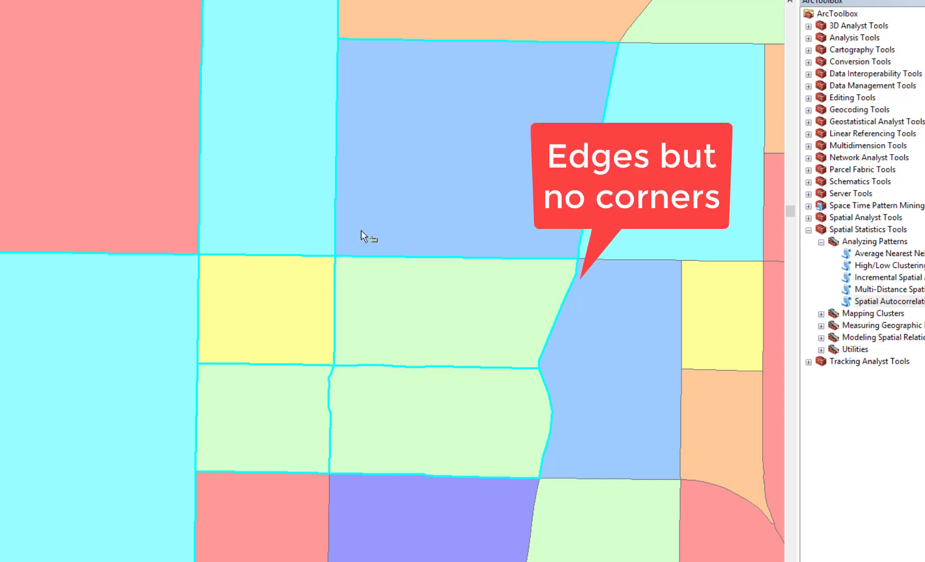
Step: Select only the top-middle tract, then zoom to the full SFV_tracts_StPI5 layer
left_click(279, 219)
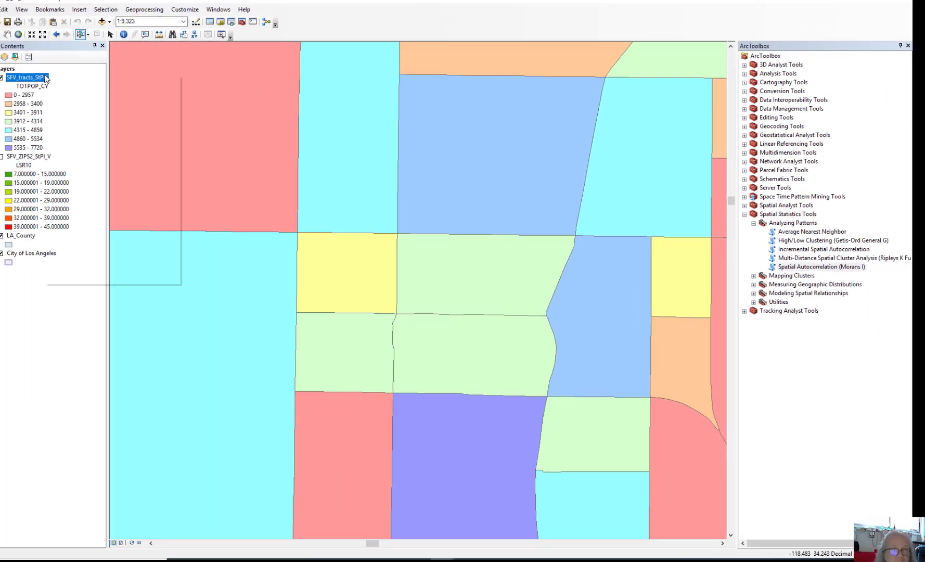
right_click(58, 82)
left_click(113, 132)
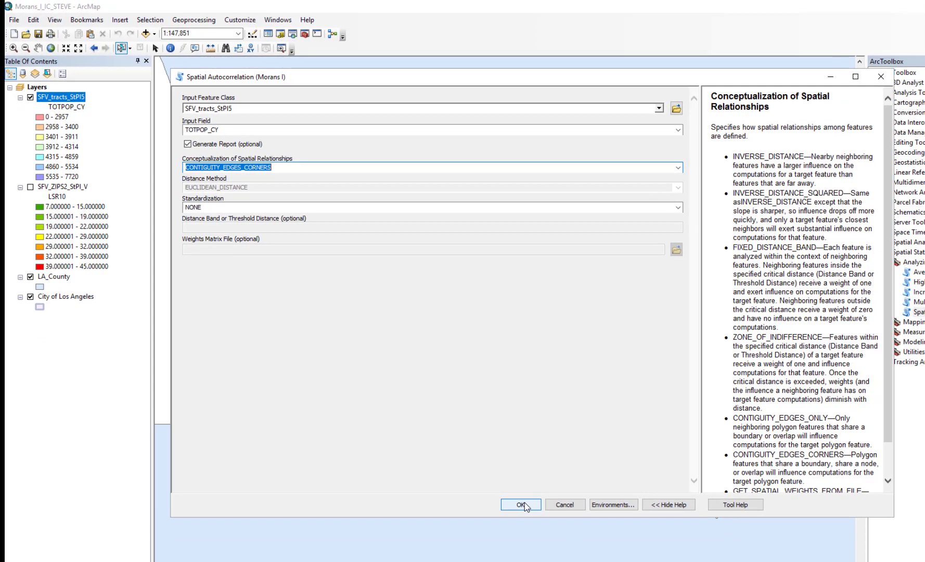
Step: Run the CONTIGUITY_EDGES_CORNERS Moran's I on TOTPOP_CY and view the completed result
left_click(522, 505)
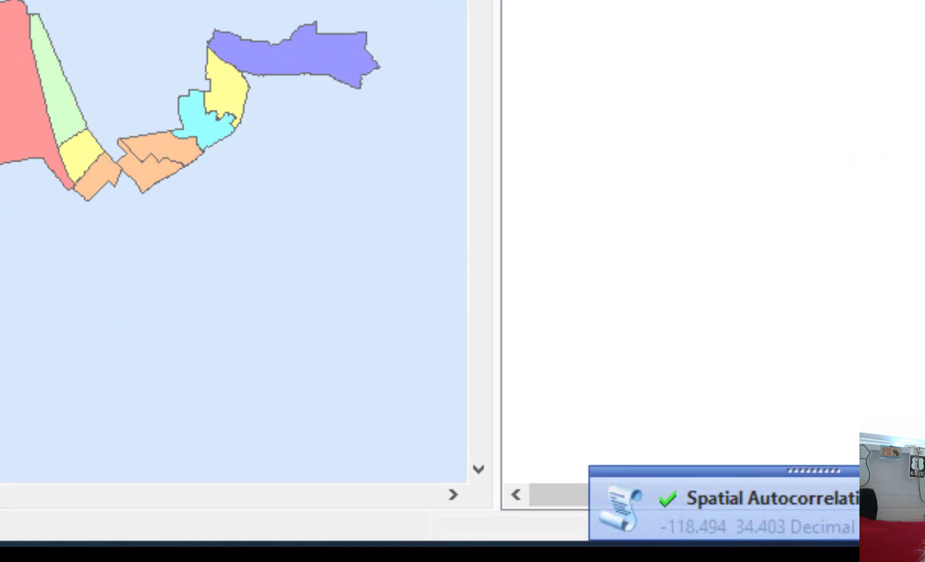
left_click(785, 502)
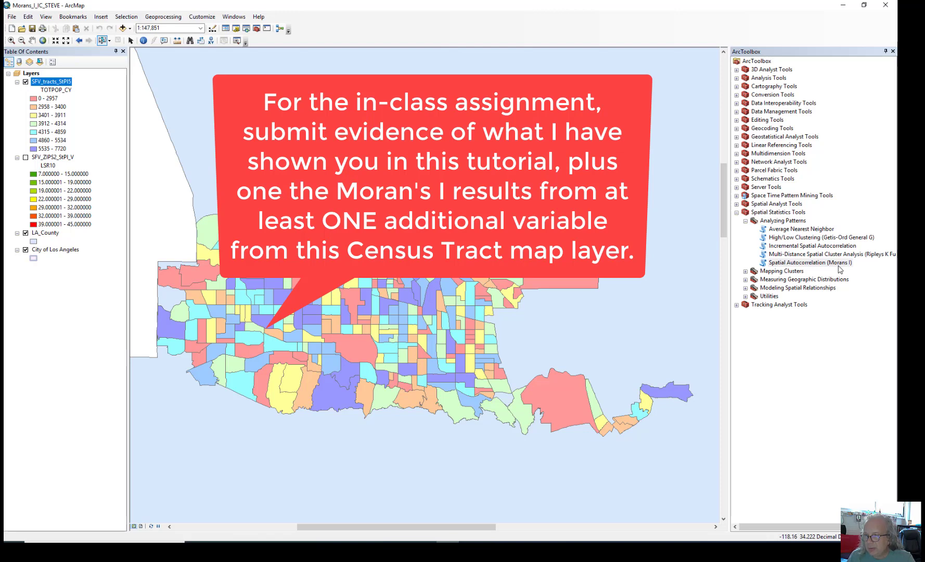
Step: Turn off SFV_tracts_StPI5, turn on SFV_ZIPS2_StPI_V, centre the valley, and point out LSR10
left_click(26, 83)
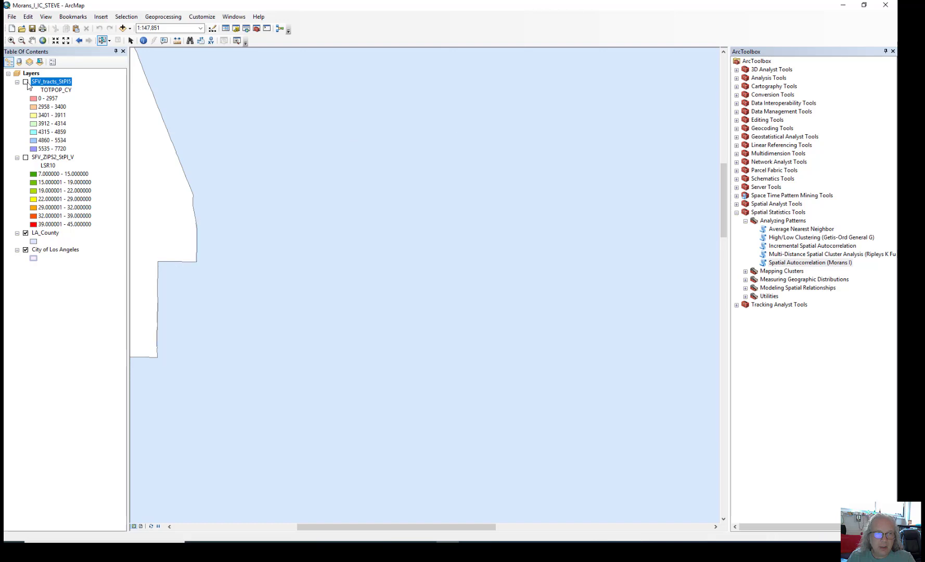
left_click(26, 158)
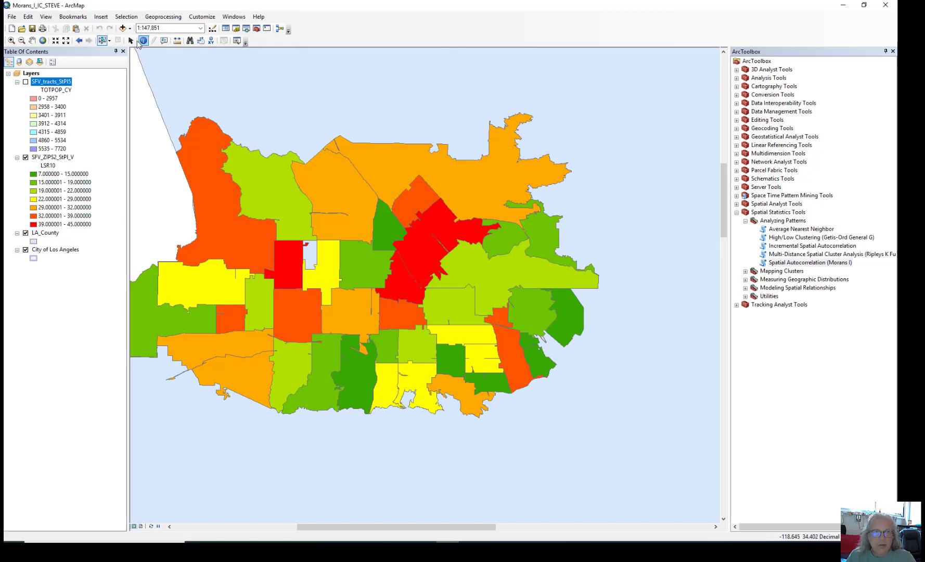
left_click(33, 40)
left_click_drag(334, 246, 401, 229)
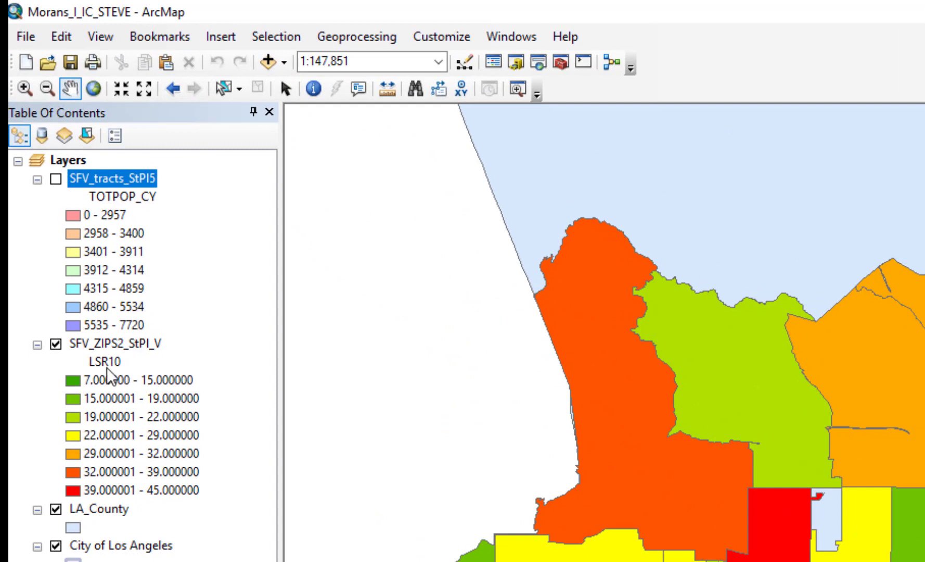
left_click(105, 367)
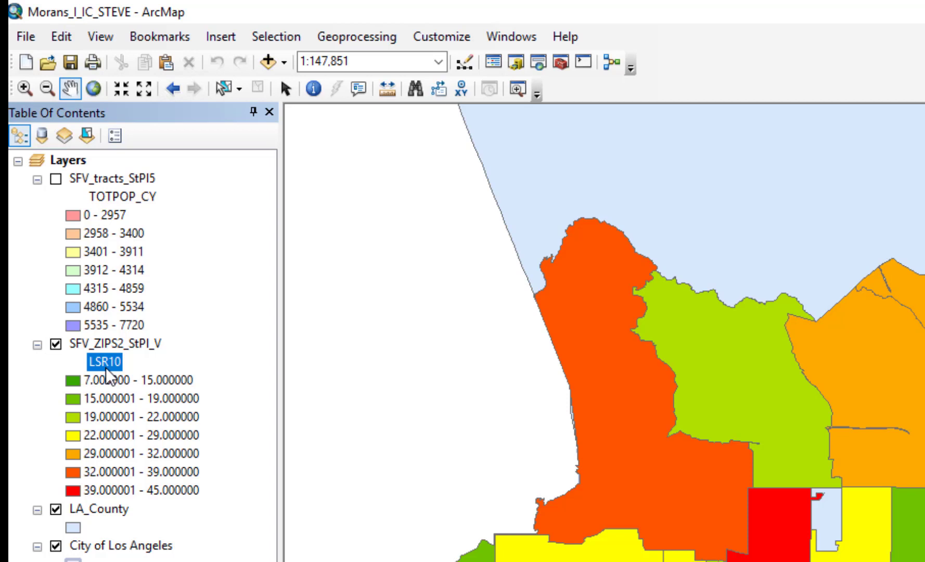
right_click(140, 346)
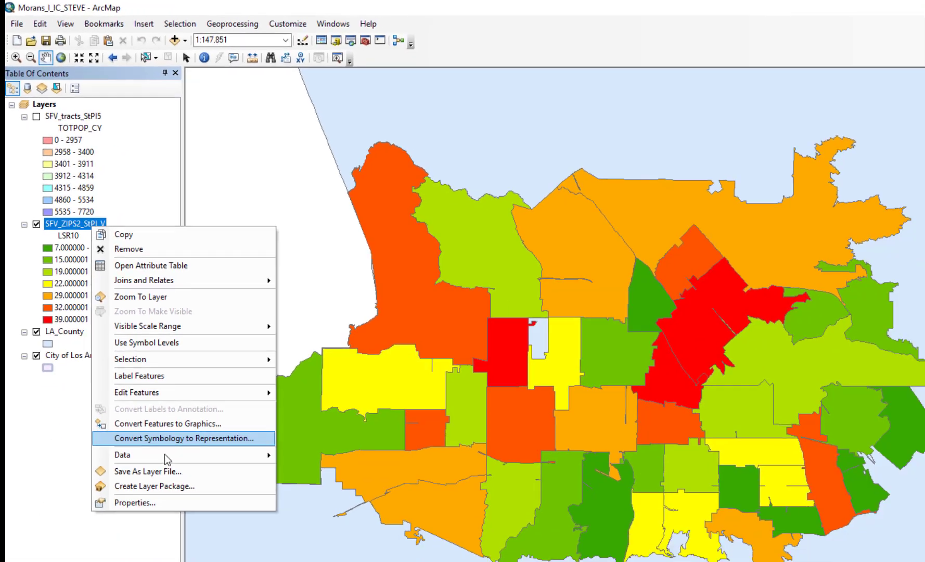
mouse_move(145, 404)
left_click(153, 444)
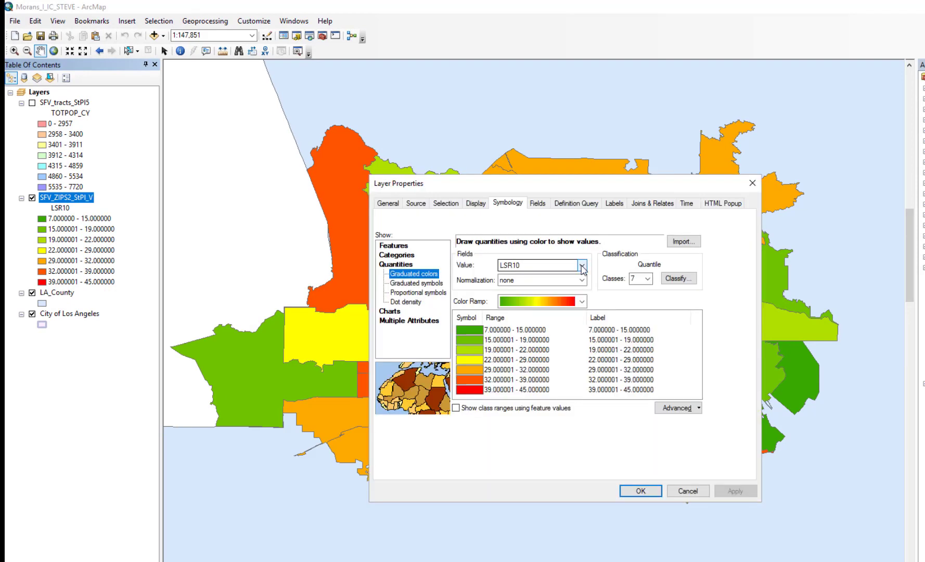
left_click(583, 265)
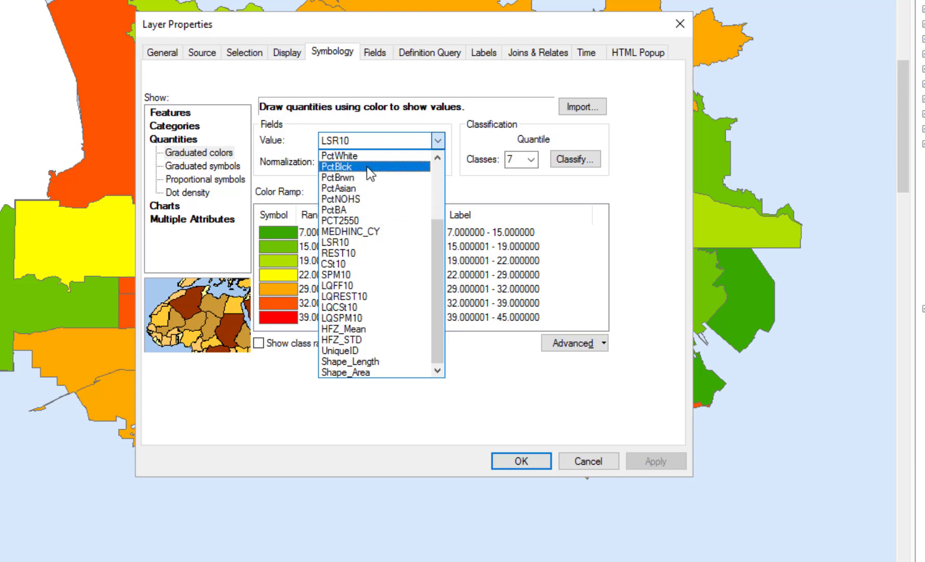
scroll(368, 166, "up", 2)
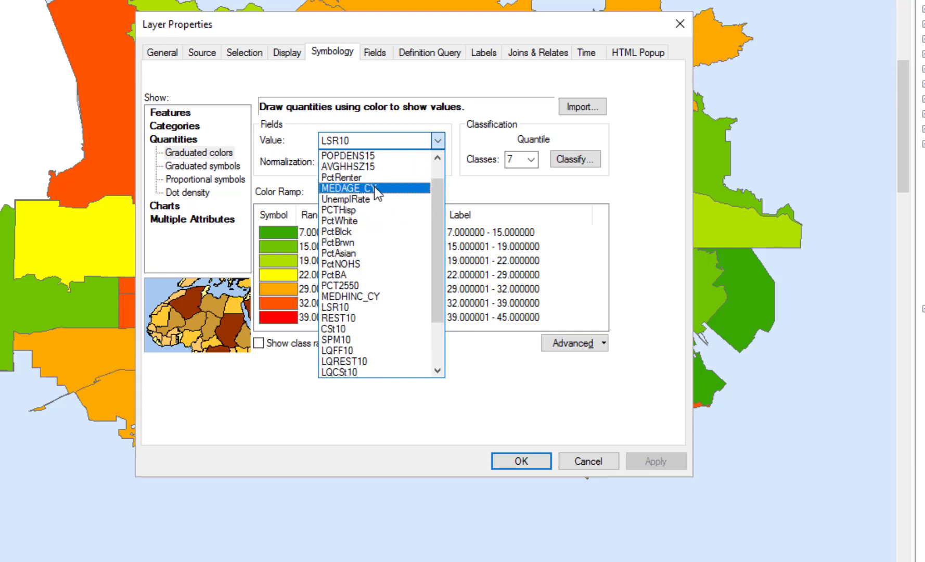
scroll(376, 183, "up", 1)
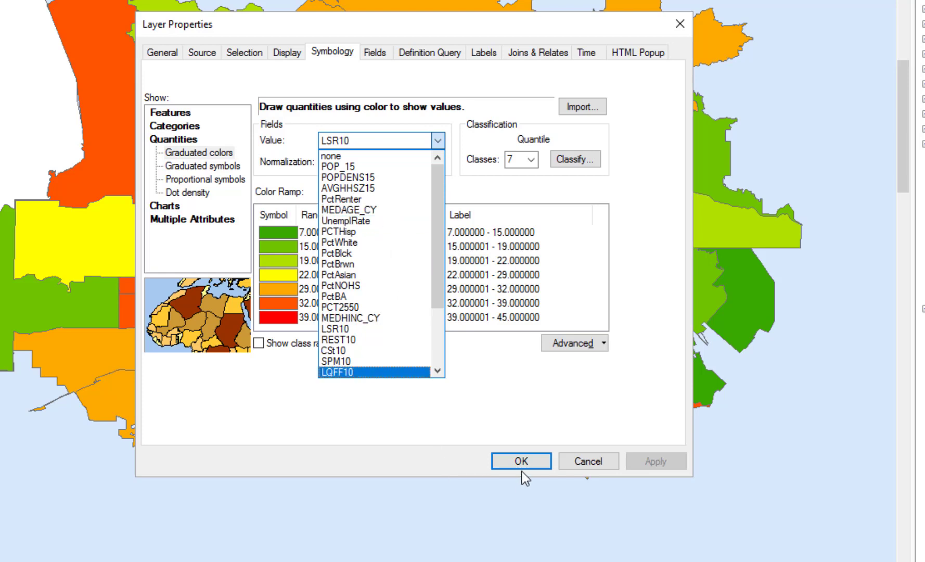
left_click(567, 461)
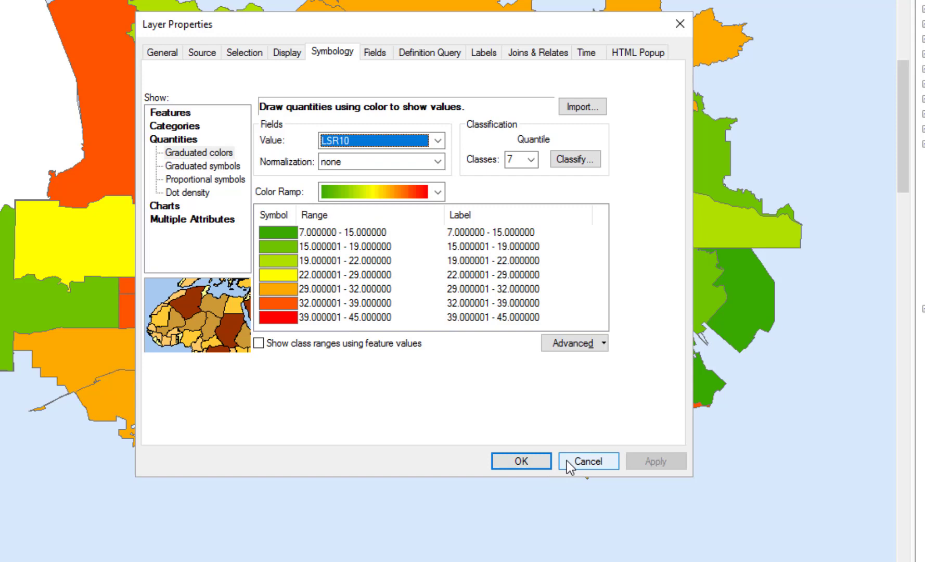
left_click(567, 461)
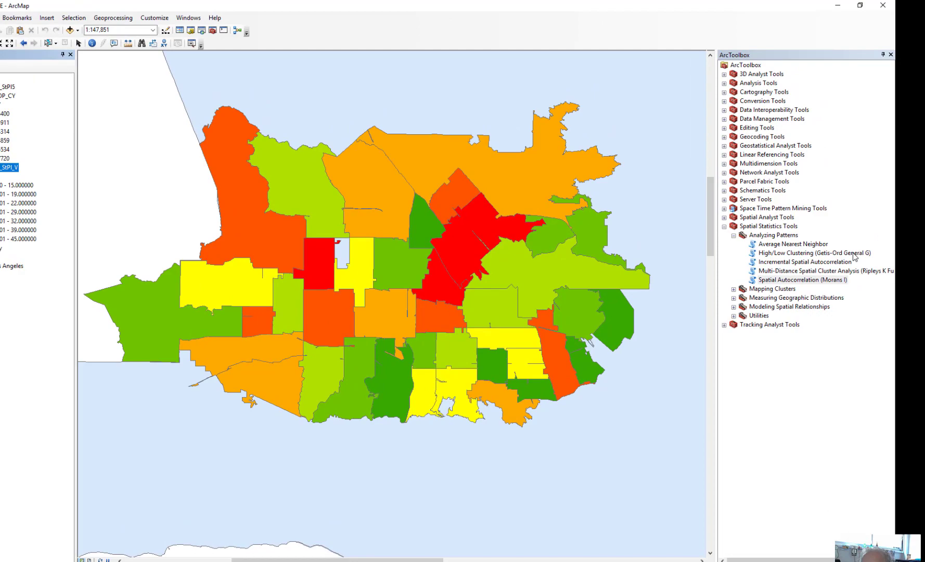
Step: Open General G with SFV_tracts_StPI5, POPDENS_CY, Generate Report and CONTIGUITY_EDGES_CORNERS
left_click(859, 239)
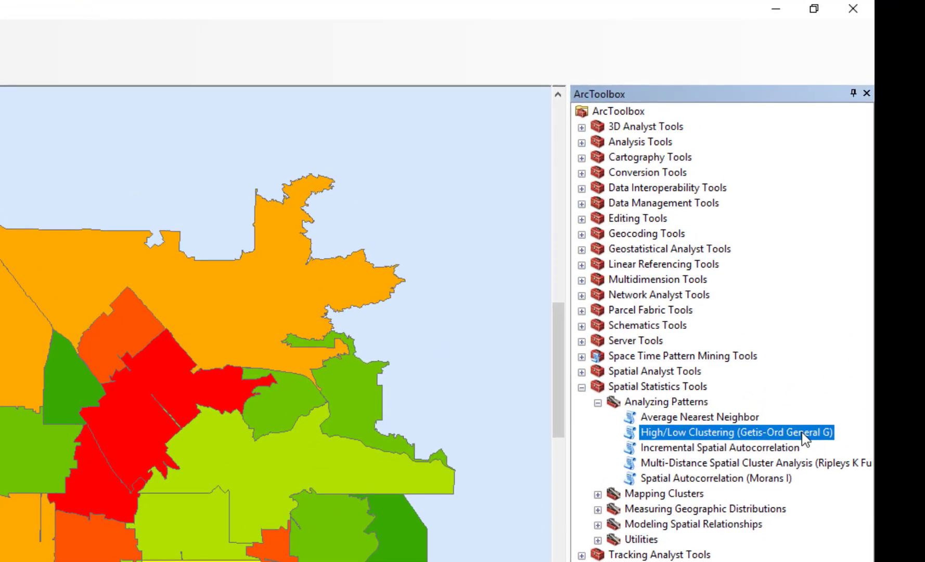
double_click(803, 433)
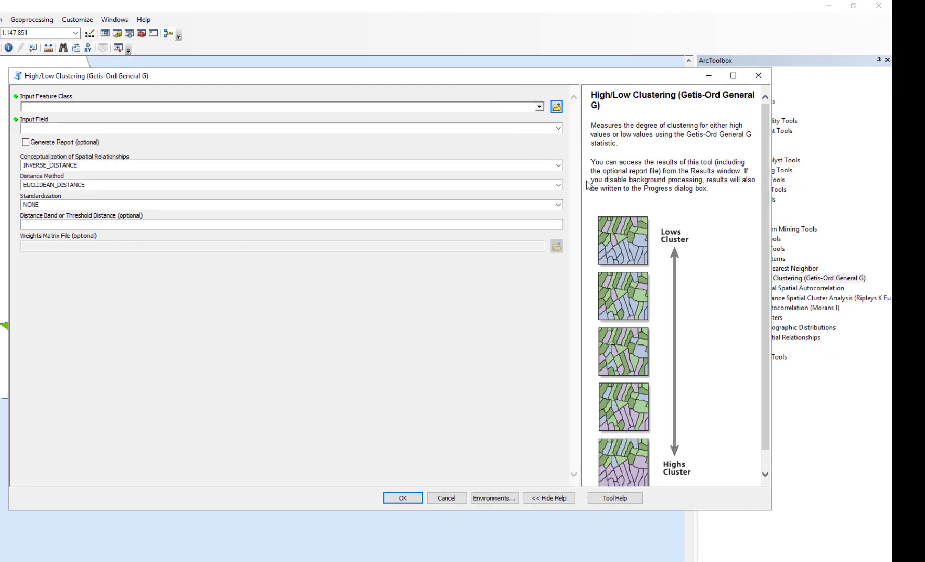
left_click(540, 107)
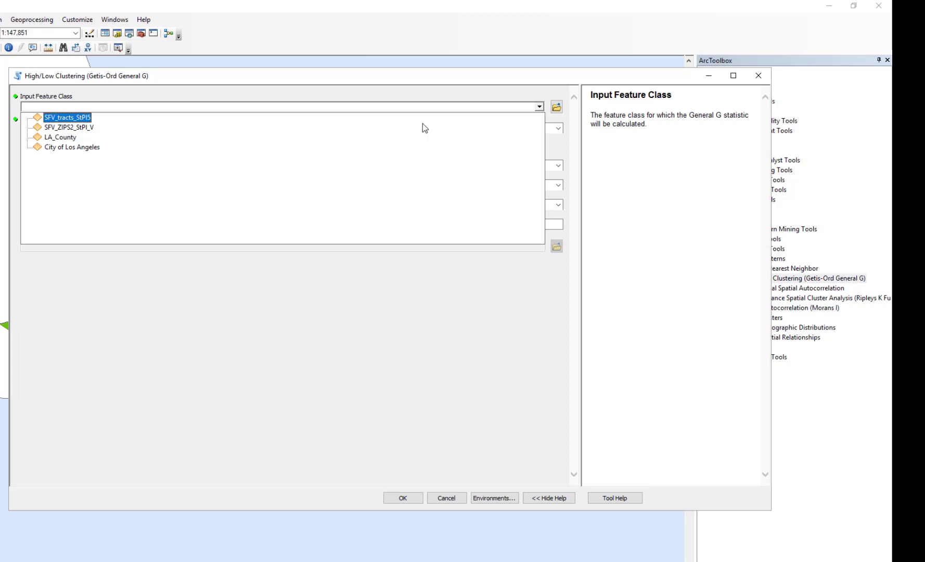
left_click(83, 122)
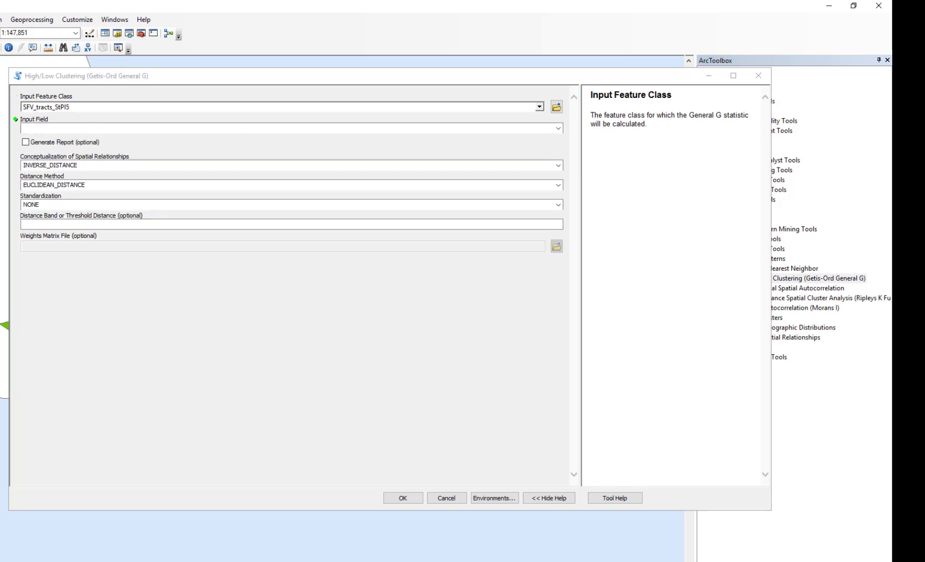
left_click(560, 130)
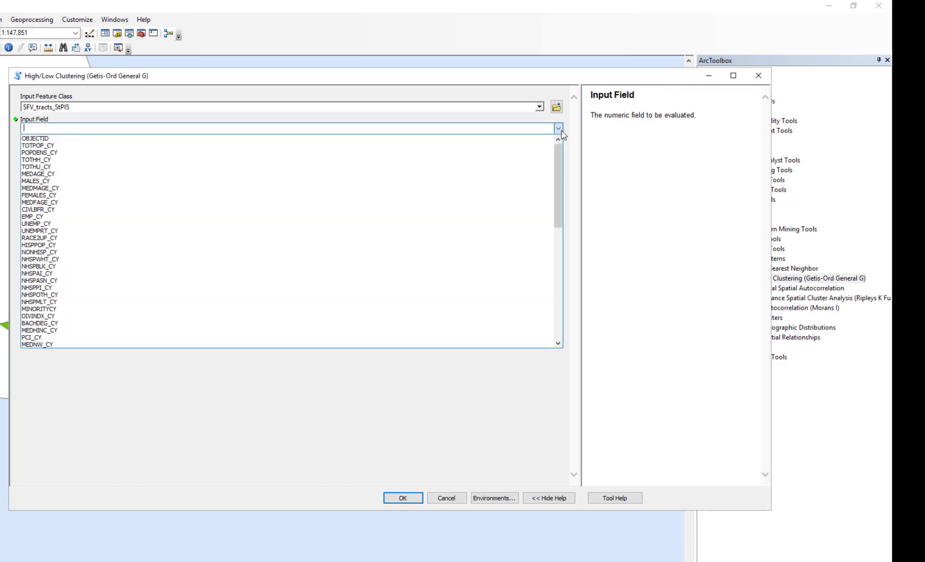
left_click(116, 152)
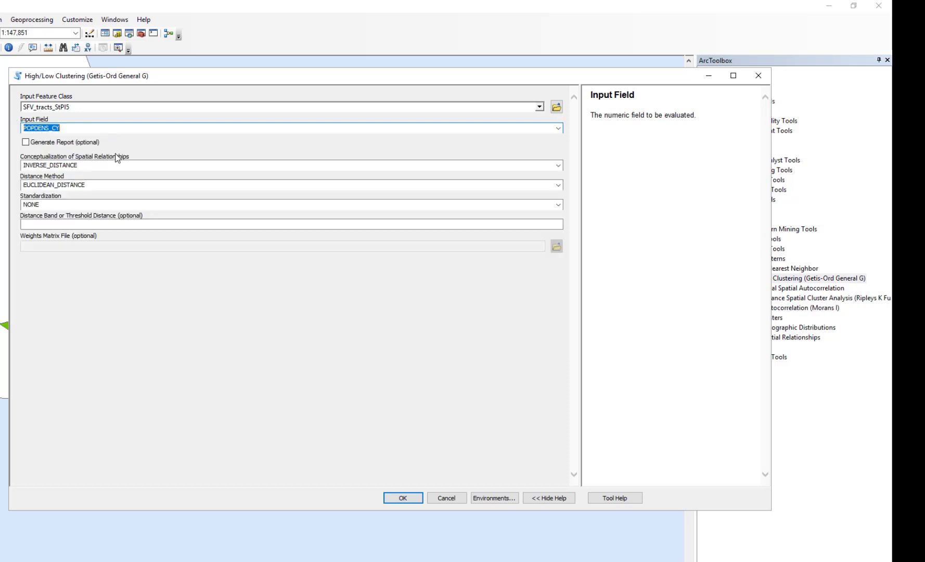
left_click(26, 144)
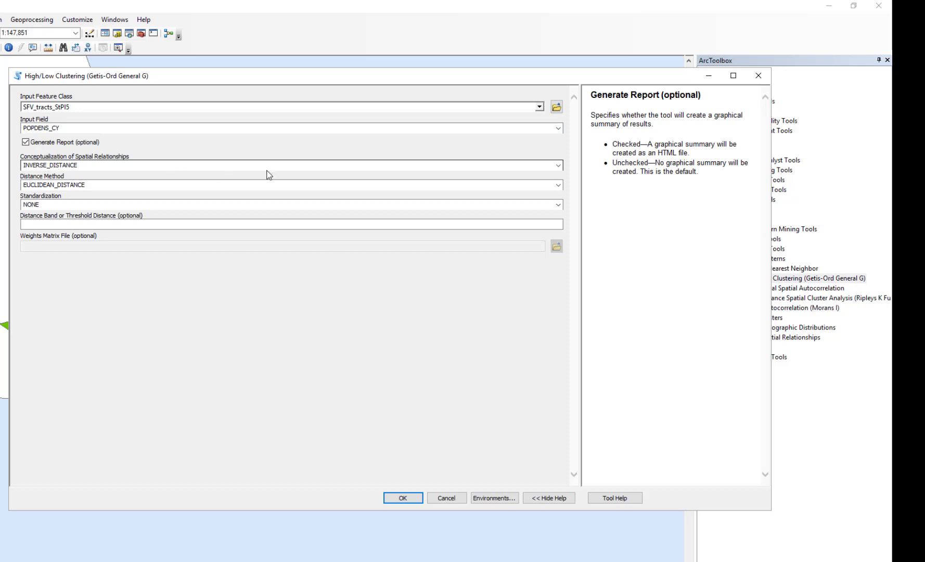
left_click(558, 166)
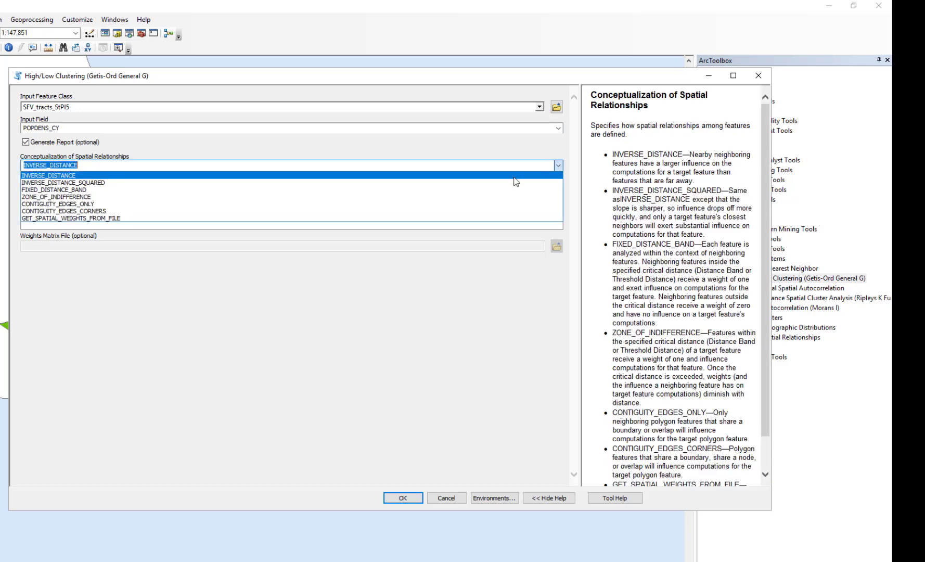
left_click(445, 211)
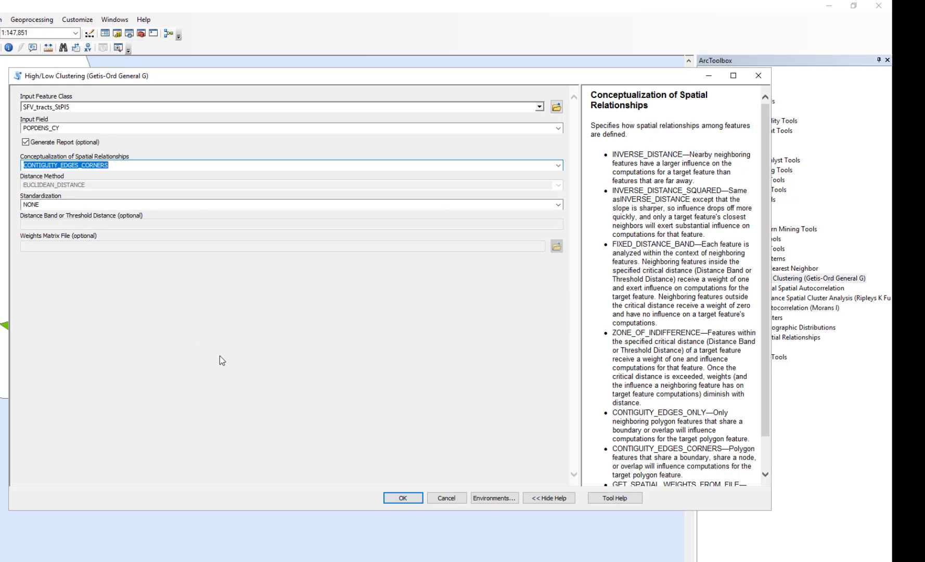
Step: Run General G and check its z-score of 7.603939 in the results
left_click(404, 498)
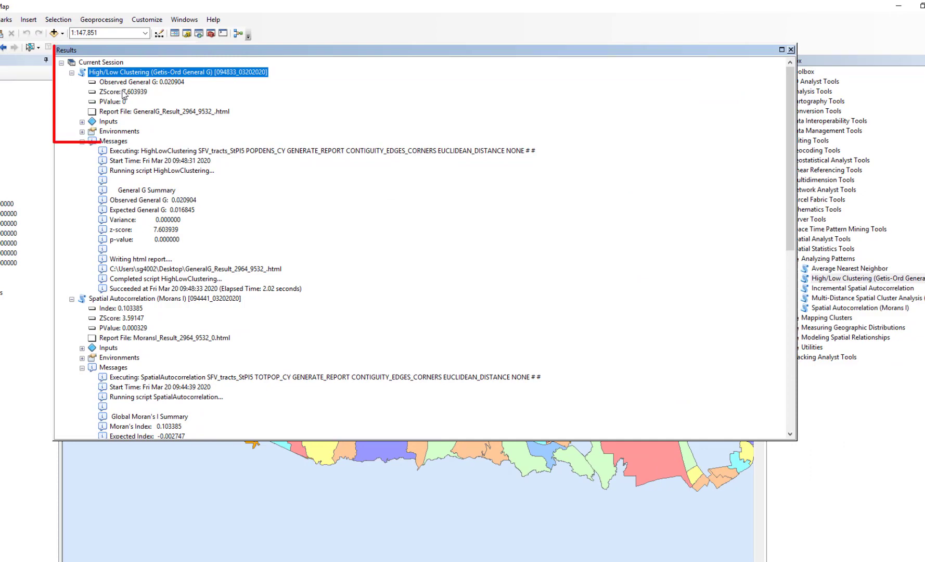
left_click(122, 92)
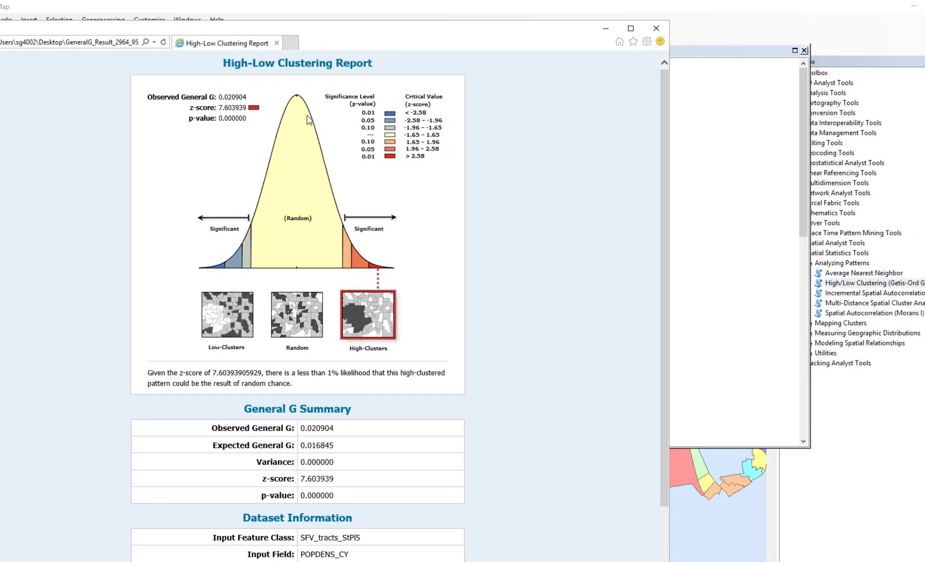
scroll(655, 132, "down", 2)
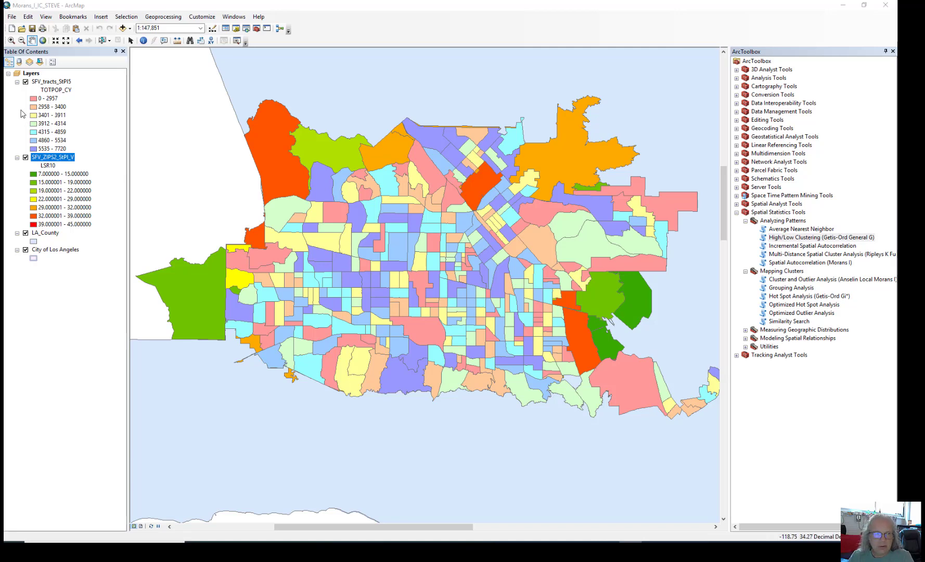
Step: Uncheck SFV_tracts_StPI5 to reveal the SFV_ZIPS2_StPI_V LSR10 colours
left_click(26, 82)
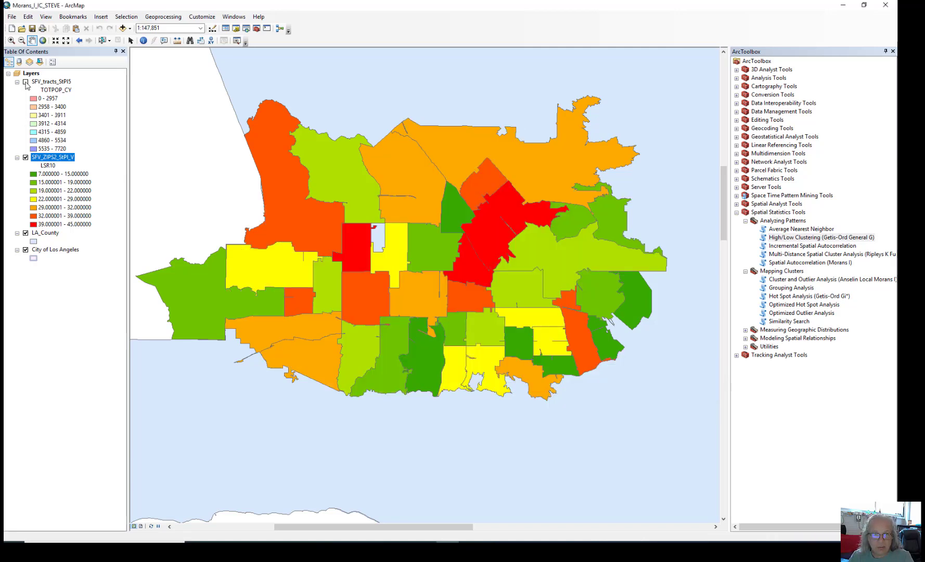